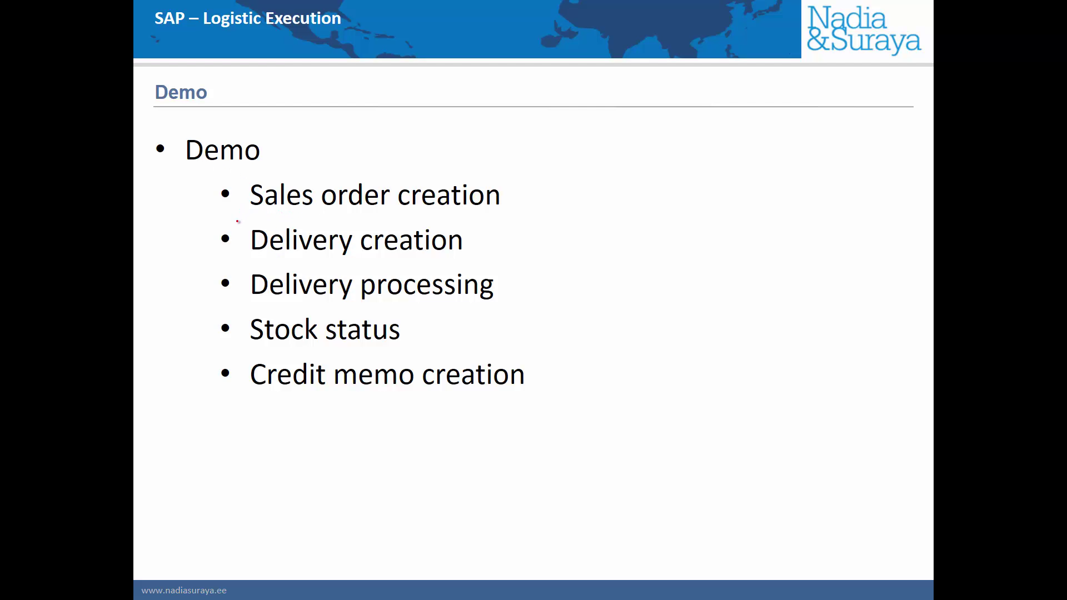
# Tick Sales order creation, Delivery creation and Delivery processing on the Demo slide with the pen
pyautogui.moveTo(236, 214); pyautogui.dragTo(266, 197)
pyautogui.moveTo(238, 254); pyautogui.dragTo(264, 245)
pyautogui.rightClick(240, 298)
pyautogui.press('Escape')
pyautogui.moveTo(237, 298); pyautogui.dragTo(255, 291)
# Handwrite 'No pick on Del' beside Delivery processing, then tick Stock status and Credit memo creation
pyautogui.moveTo(597, 275)
pyautogui.mouseDown()
pyautogui.moveTo(598, 287)
pyautogui.moveTo(614, 284)
pyautogui.mouseUp()
pyautogui.moveTo(621, 275)
pyautogui.mouseDown()
pyautogui.moveTo(627, 285)
pyautogui.moveTo(651, 275)
pyautogui.moveTo(690, 286)
pyautogui.mouseUp()
pyautogui.moveTo(687, 273)
pyautogui.mouseDown()
pyautogui.moveTo(690, 284)
pyautogui.moveTo(723, 286)
pyautogui.mouseUp()
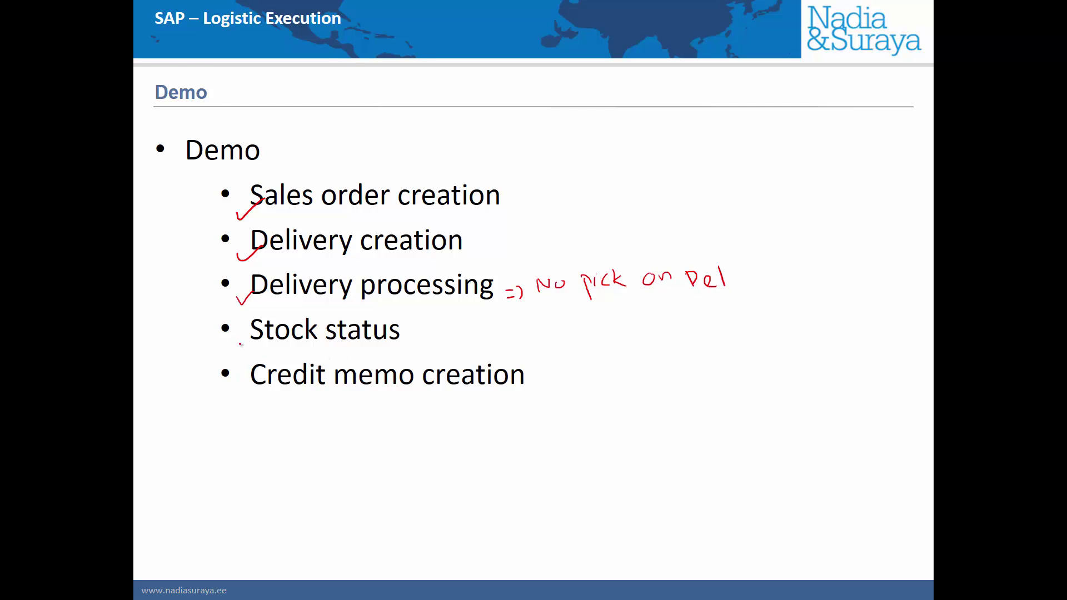
pyautogui.moveTo(240, 346); pyautogui.dragTo(254, 340)
pyautogui.moveTo(246, 392); pyautogui.dragTo(267, 380)
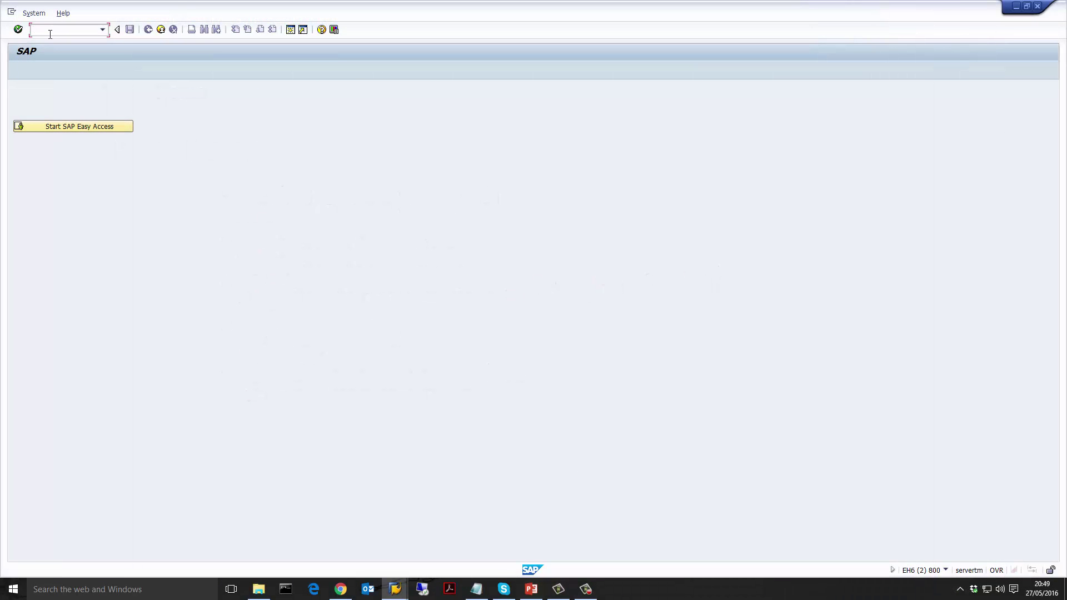
# Start /nva01 with blank sales organization, distribution channel and division, choosing order type RE
pyautogui.click(50, 35)
pyautogui.write('/nv')
pyautogui.write('a01')
pyautogui.press('Return')
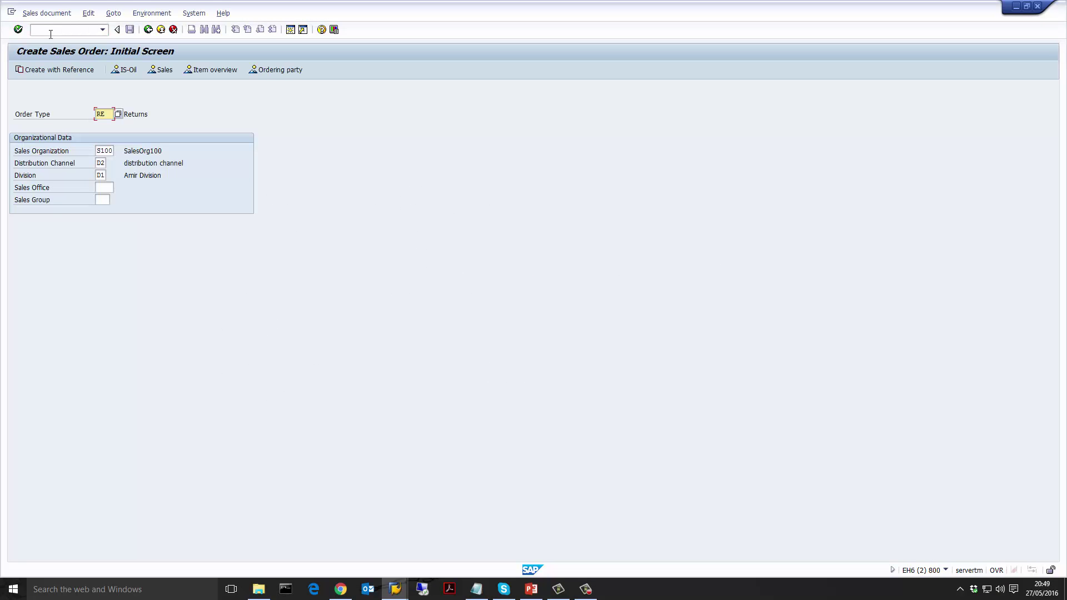
pyautogui.doubleClick(98, 153)
pyautogui.press('Delete')
pyautogui.press('Tab')
pyautogui.press('Delete')
pyautogui.press('Tab')
pyautogui.press('Delete')
pyautogui.doubleClick(113, 115)
# Create the return with reference to the earlier billing document and acknowledge the existing-returns notice
pyautogui.click(57, 72)
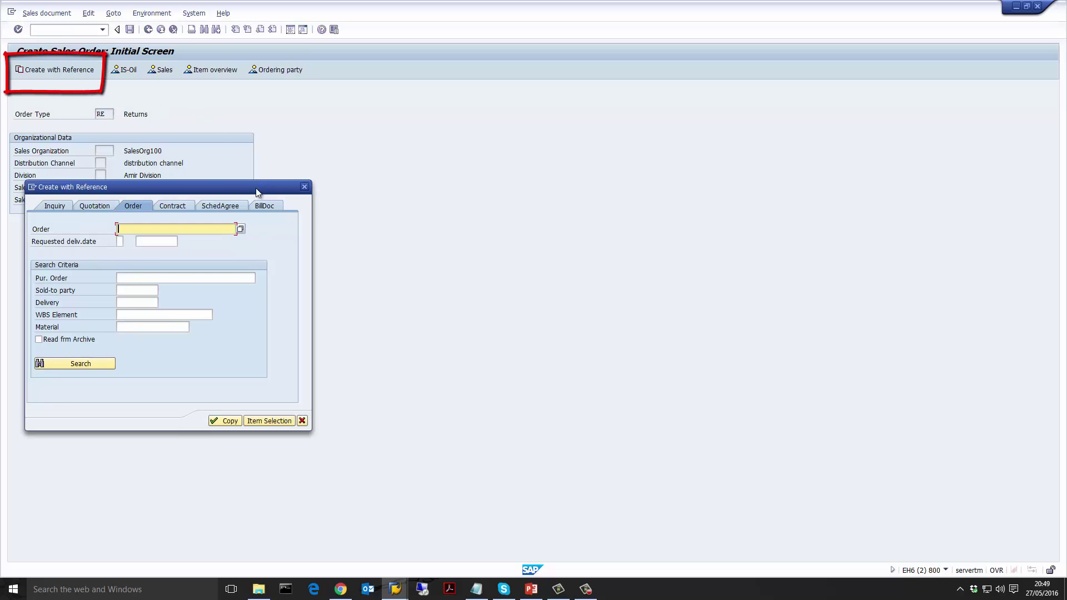
pyautogui.click(264, 206)
pyautogui.click(177, 229)
pyautogui.click(169, 241)
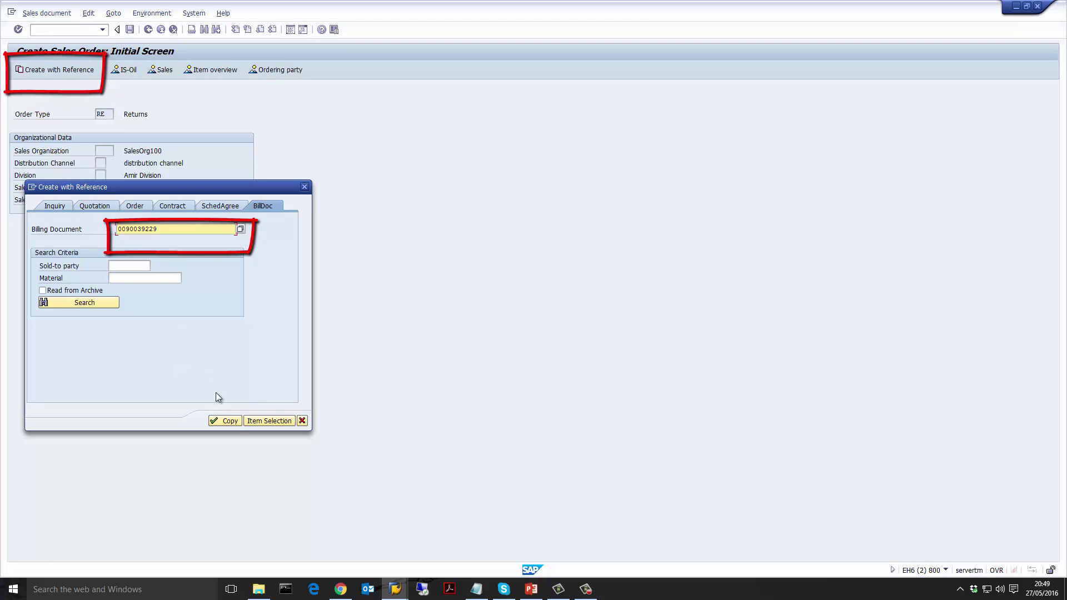
pyautogui.click(230, 422)
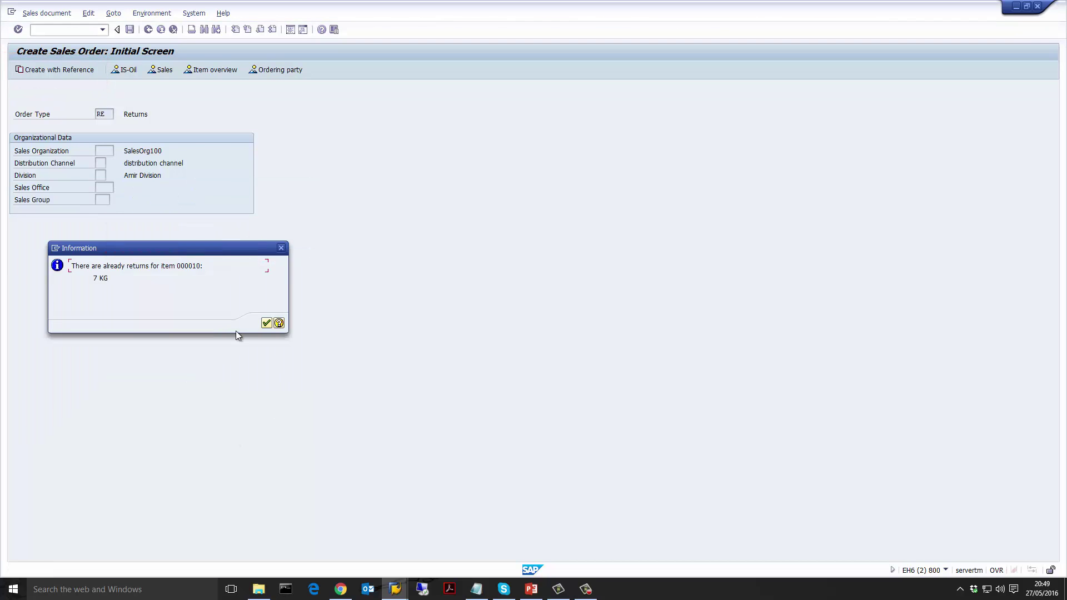
pyautogui.click(266, 322)
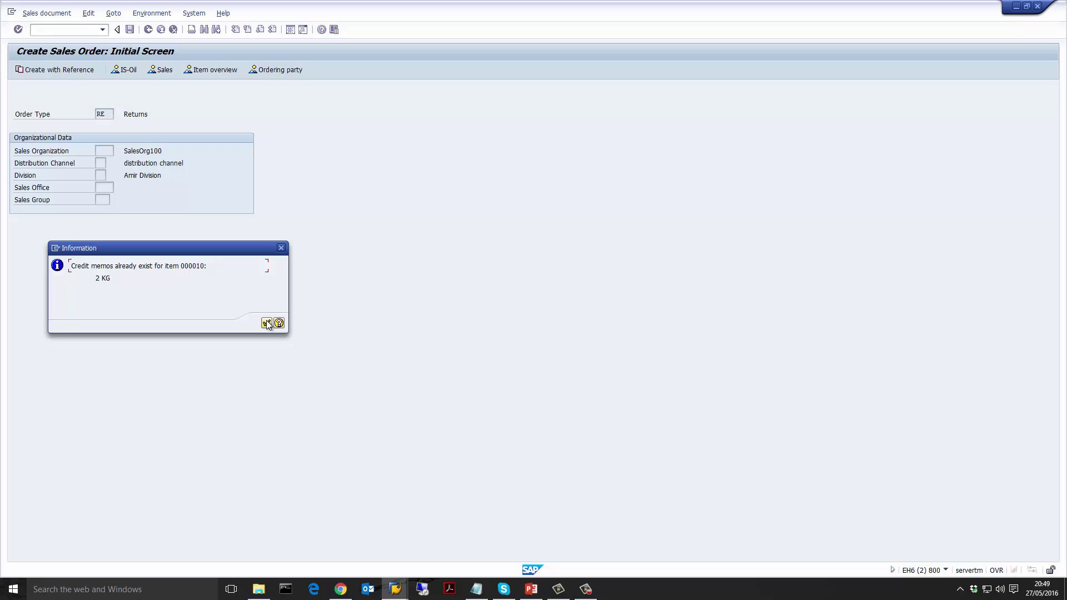
# Dismiss the credit memos notice and set the order reason to 003 Television commercial
pyautogui.click(266, 323)
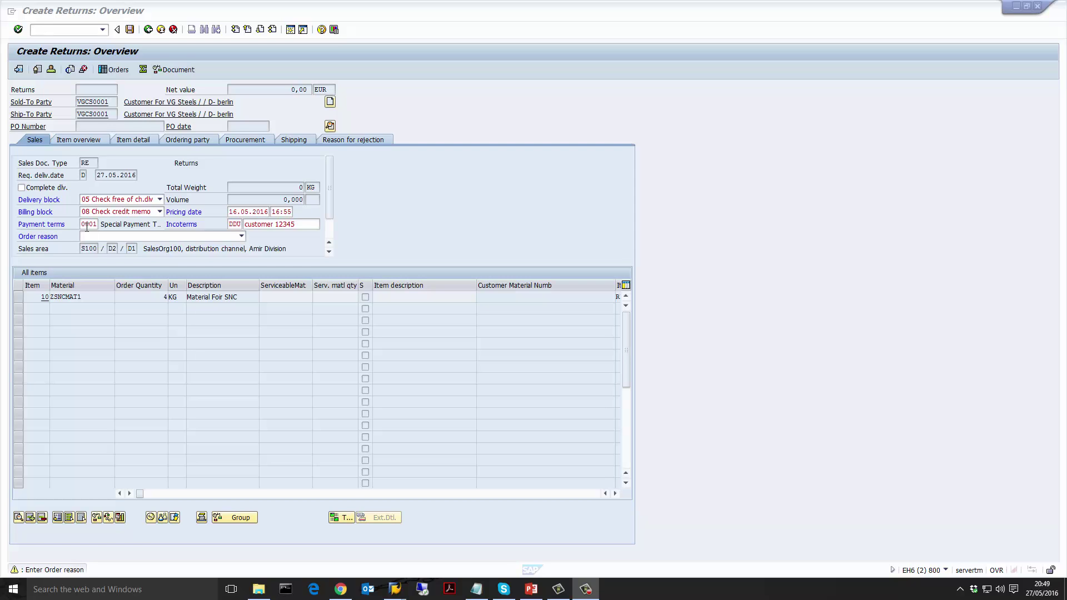
pyautogui.click(121, 236)
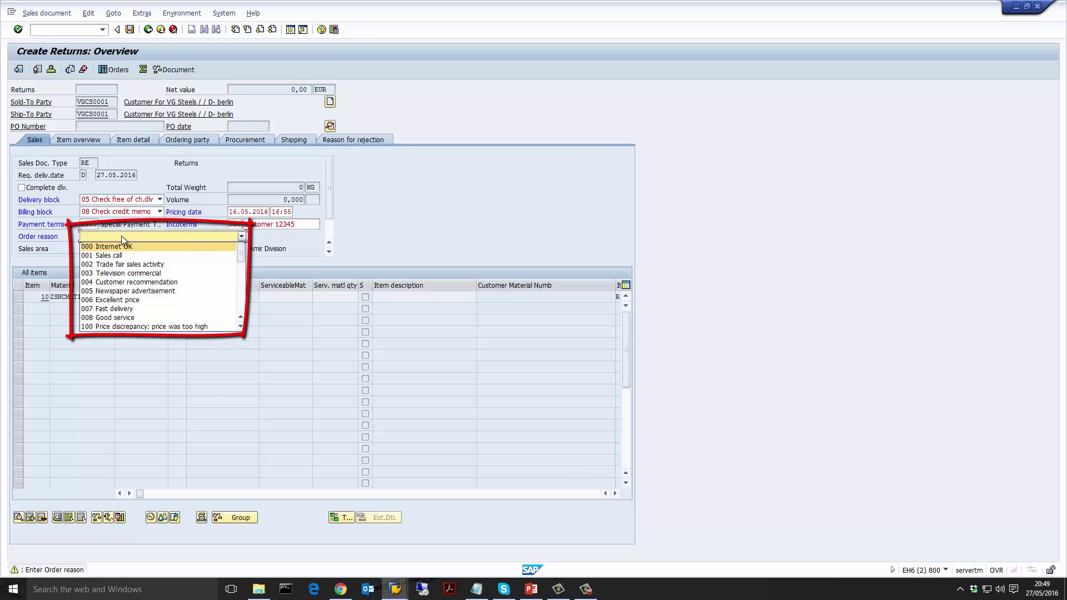
pyautogui.click(128, 273)
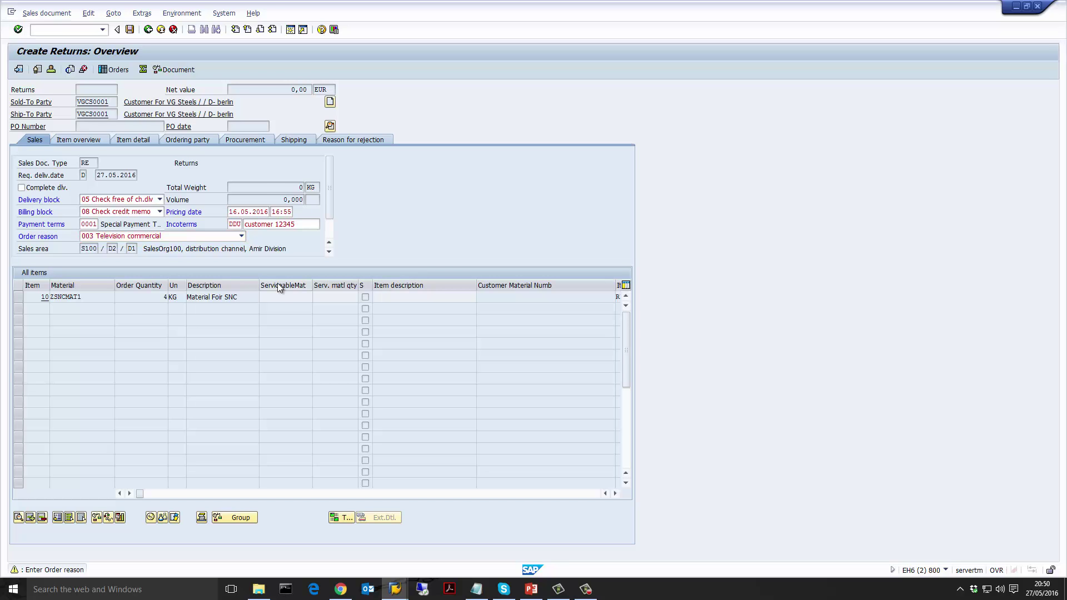
# Check the header data, then change item 10's order quantity to 3
pyautogui.press('F8')
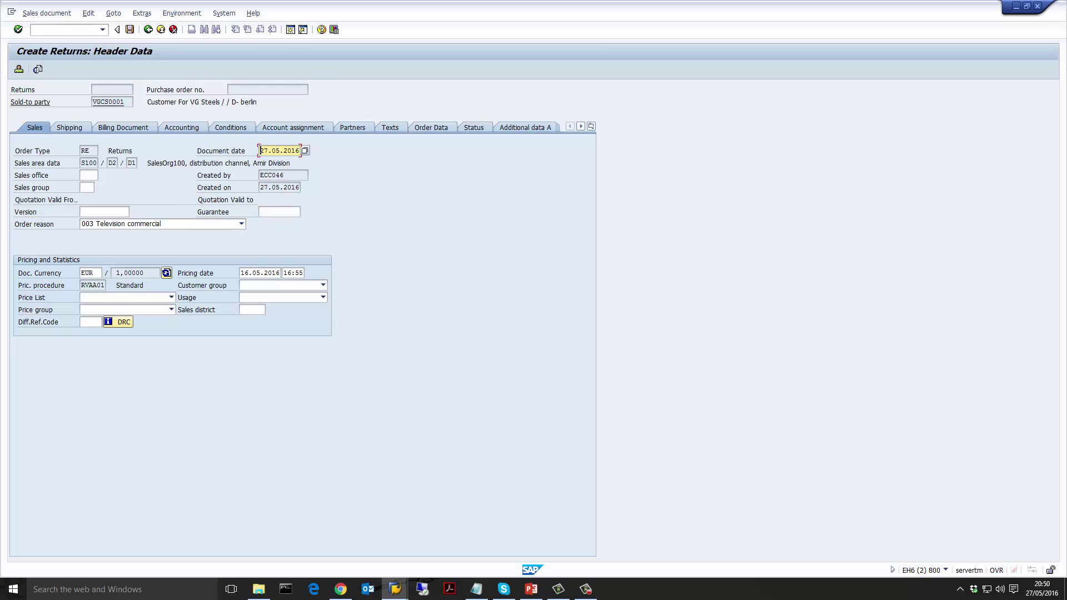
pyautogui.press('F3')
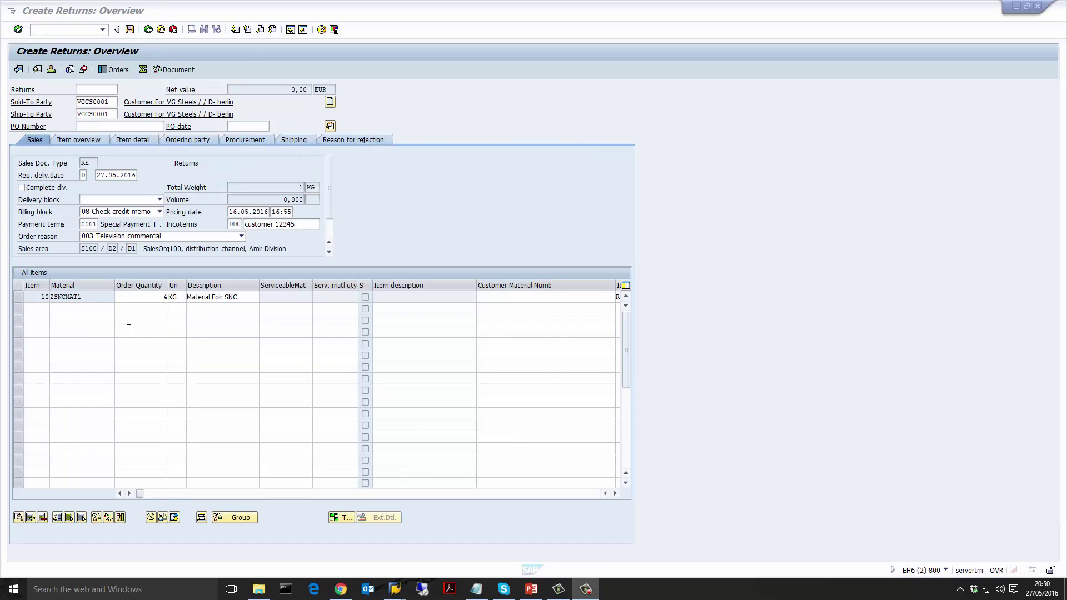
pyautogui.click(165, 296)
pyautogui.write('3')
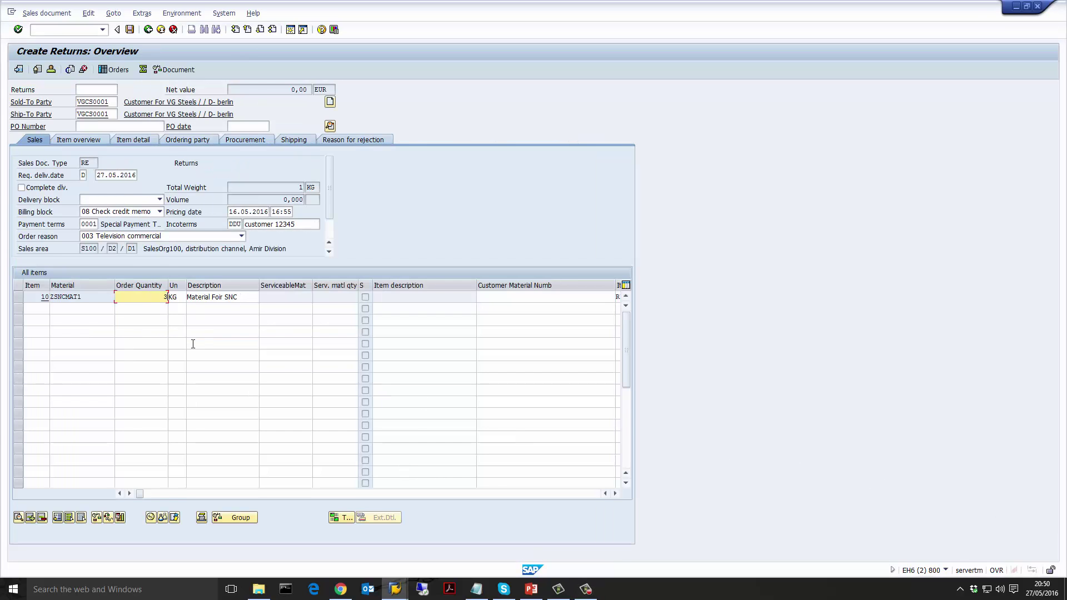
# Check item 10's shipping point 62R2, then display the header shipping data showing condition RE Returns
pyautogui.doubleClick(80, 298)
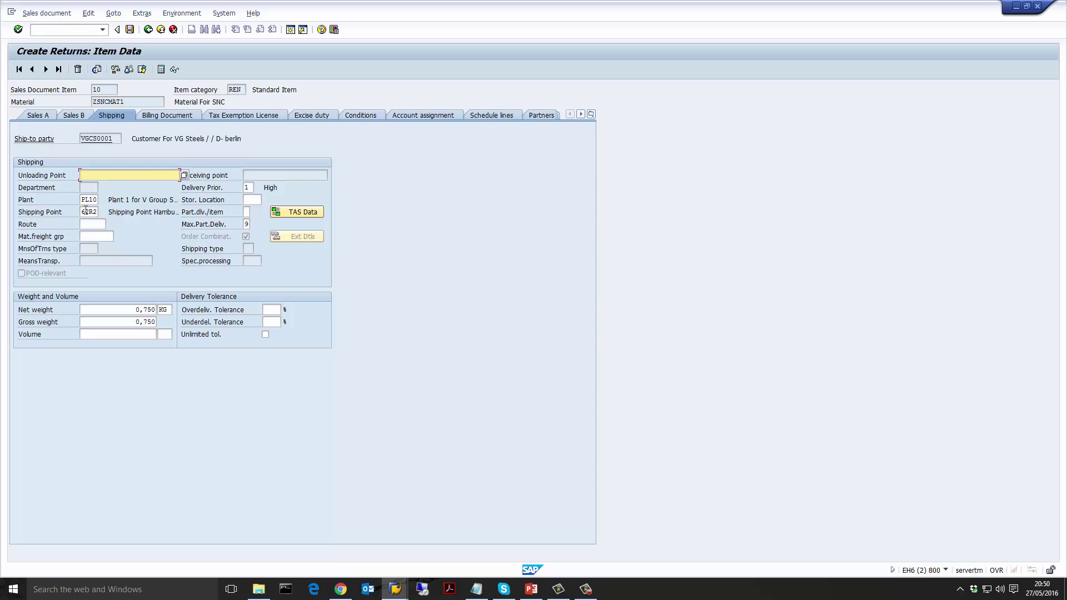
pyautogui.moveTo(81, 212); pyautogui.dragTo(98, 212)
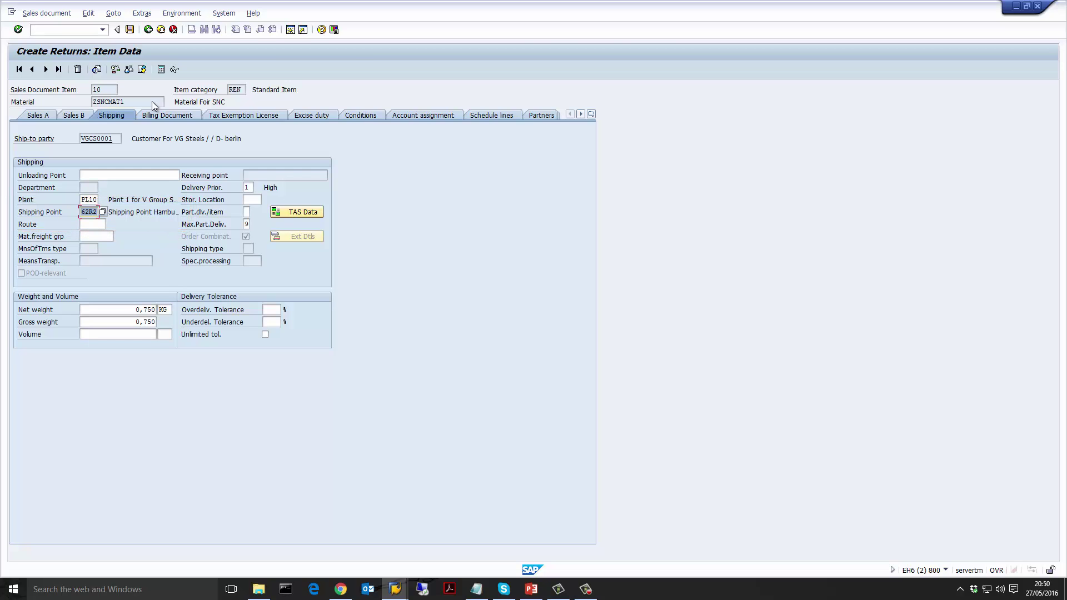
pyautogui.click(88, 13)
pyautogui.click(113, 13)
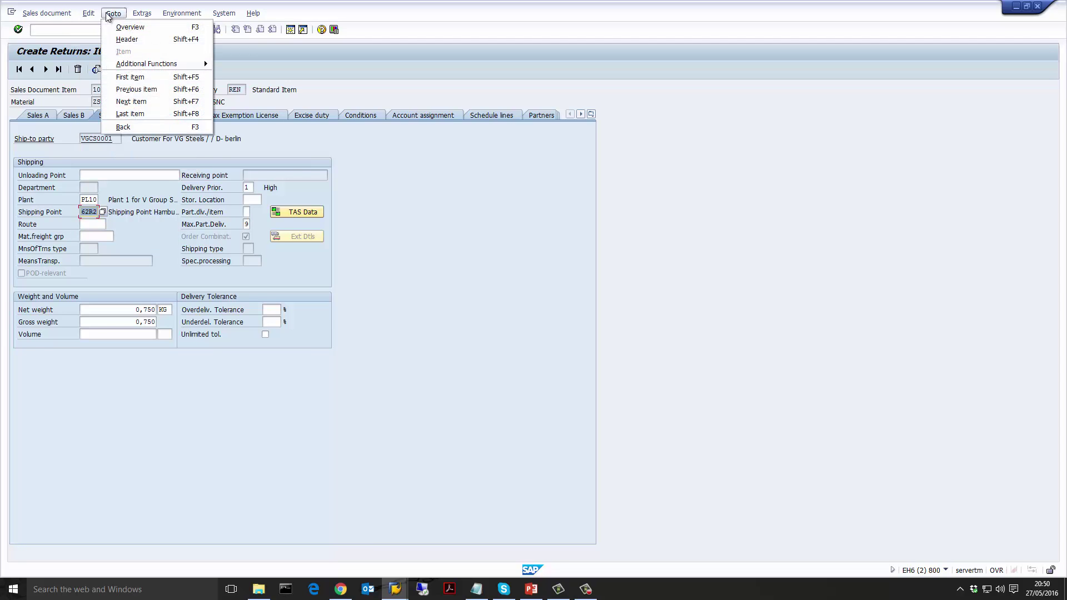
pyautogui.click(127, 39)
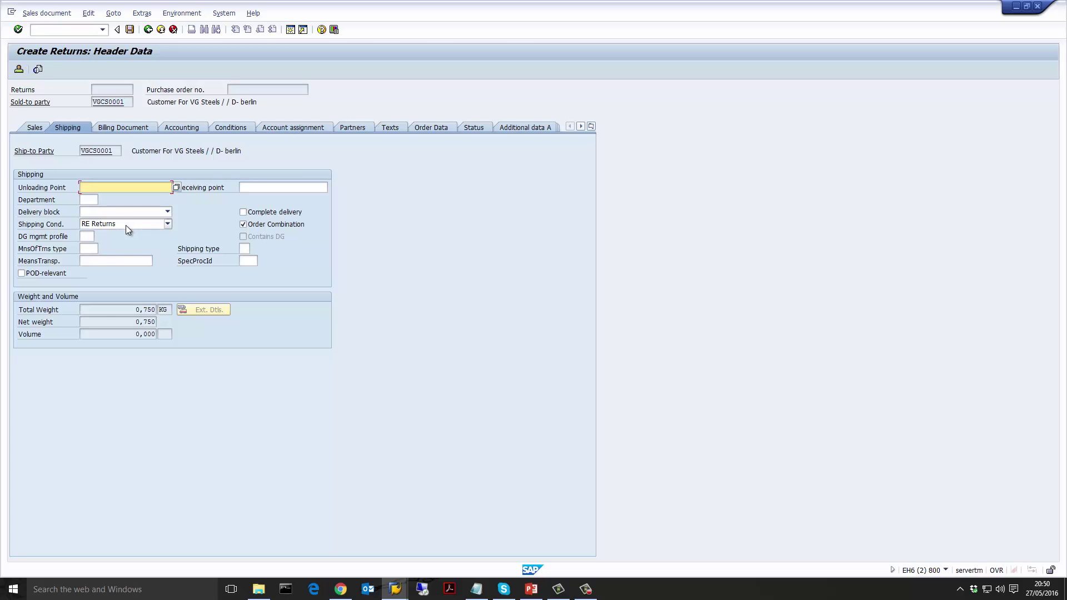
# Review item 10's schedule line shipping dates, then save the returns order
pyautogui.click(148, 29)
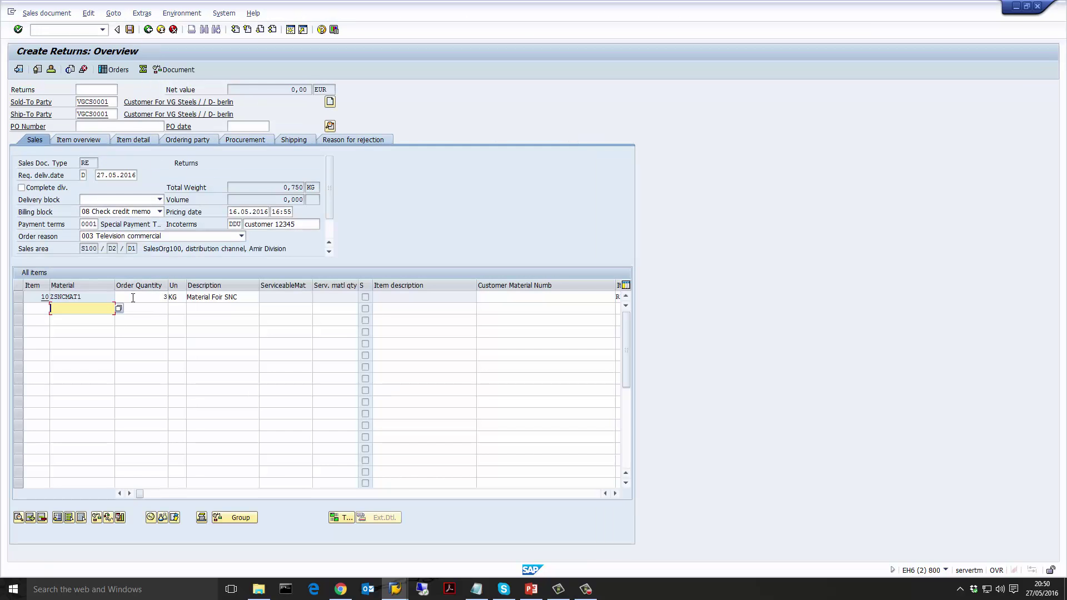
pyautogui.click(129, 298)
pyautogui.doubleClick(129, 298)
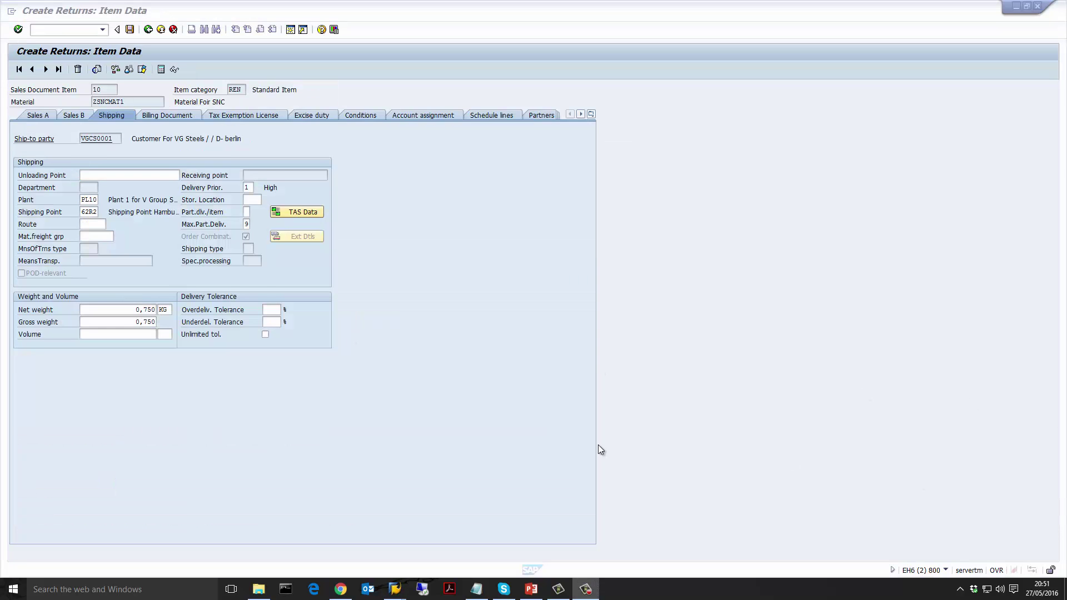
pyautogui.click(512, 116)
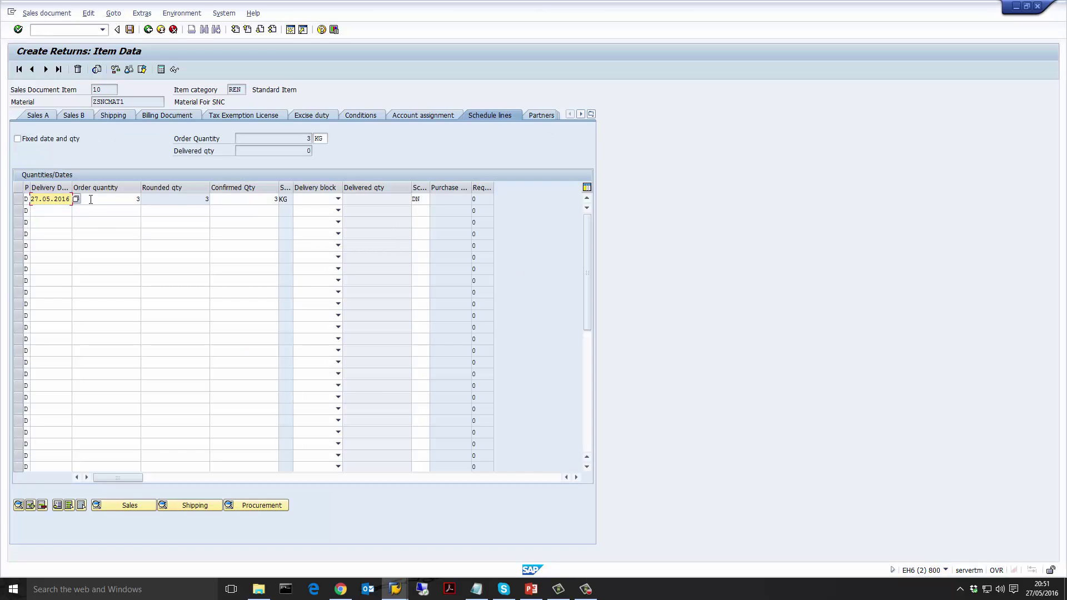
pyautogui.click(100, 199)
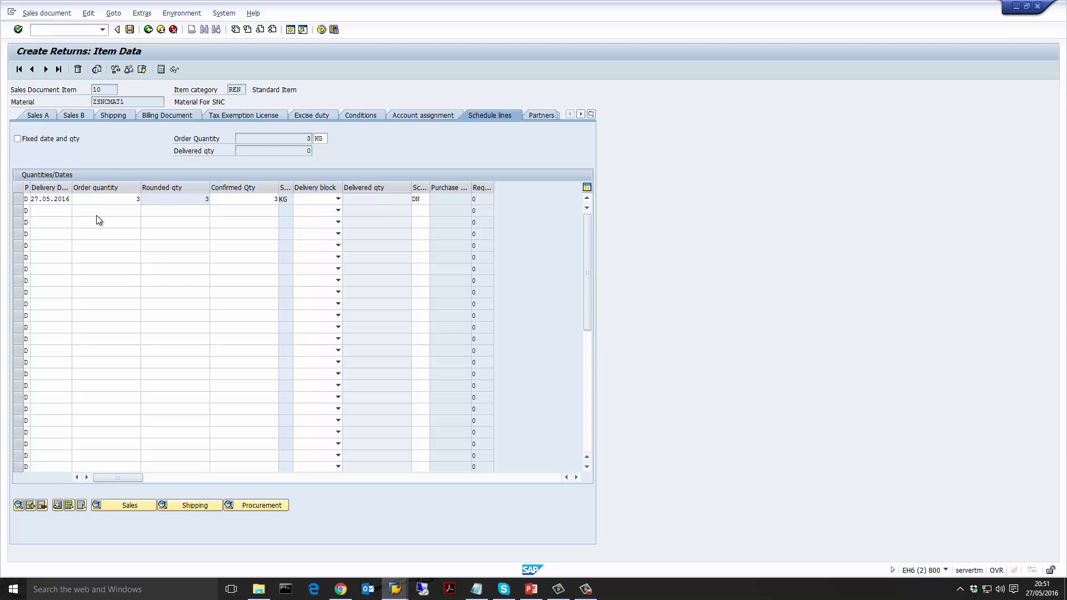
pyautogui.press('F2')
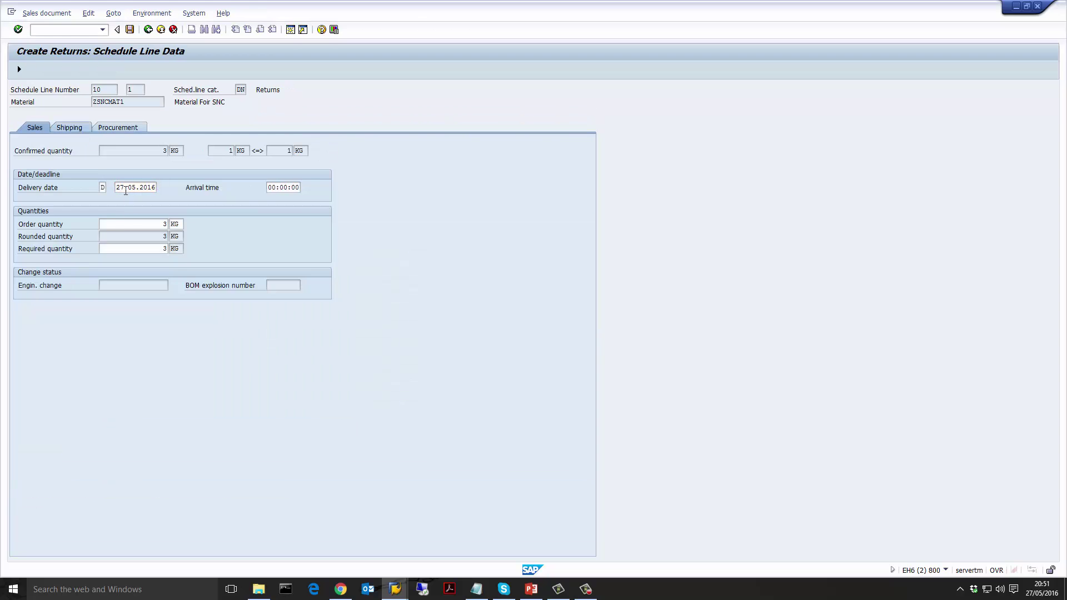
pyautogui.click(67, 127)
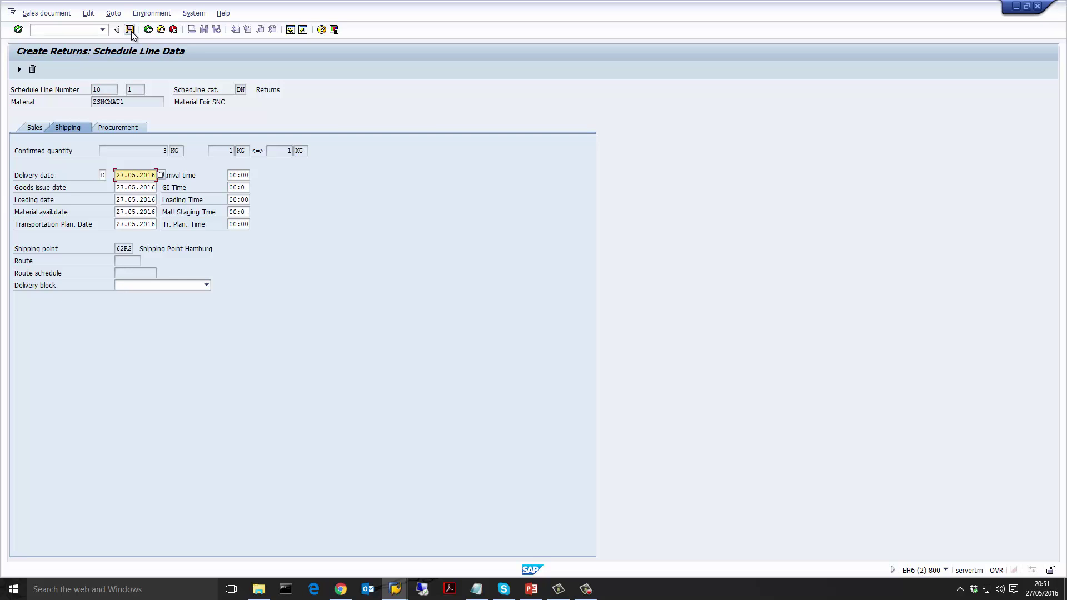
pyautogui.click(131, 31)
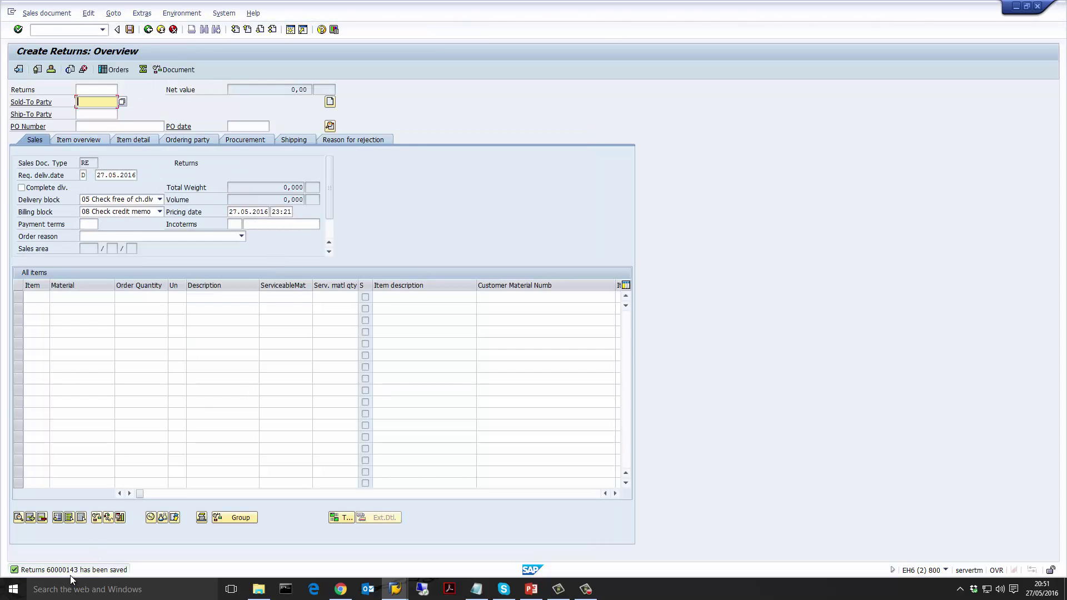
# Reopen the saved return in change mode and create a returns delivery from it
pyautogui.click(52, 13)
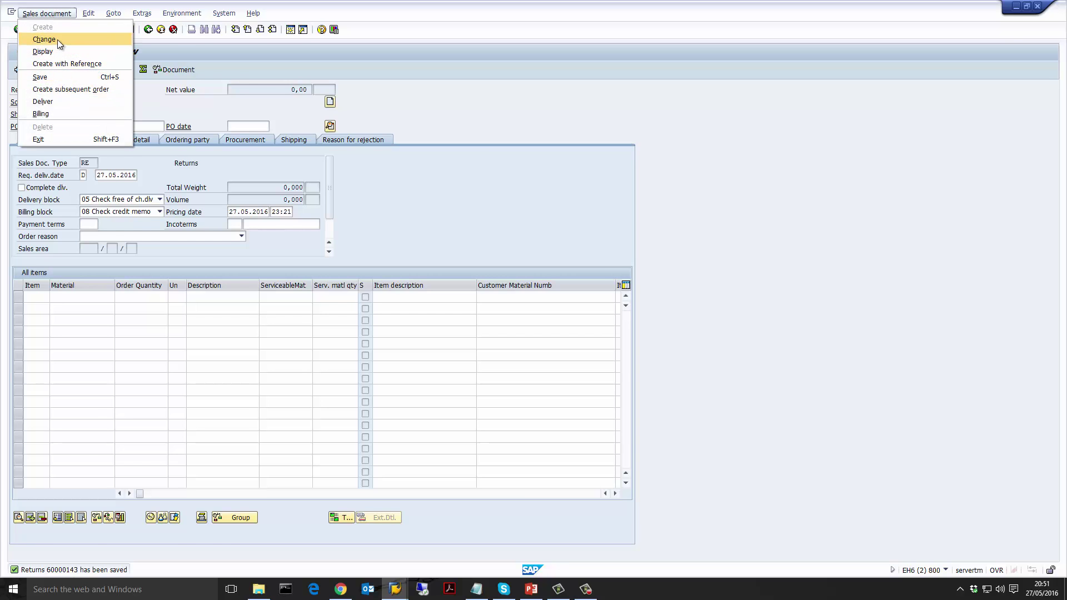
pyautogui.click(56, 40)
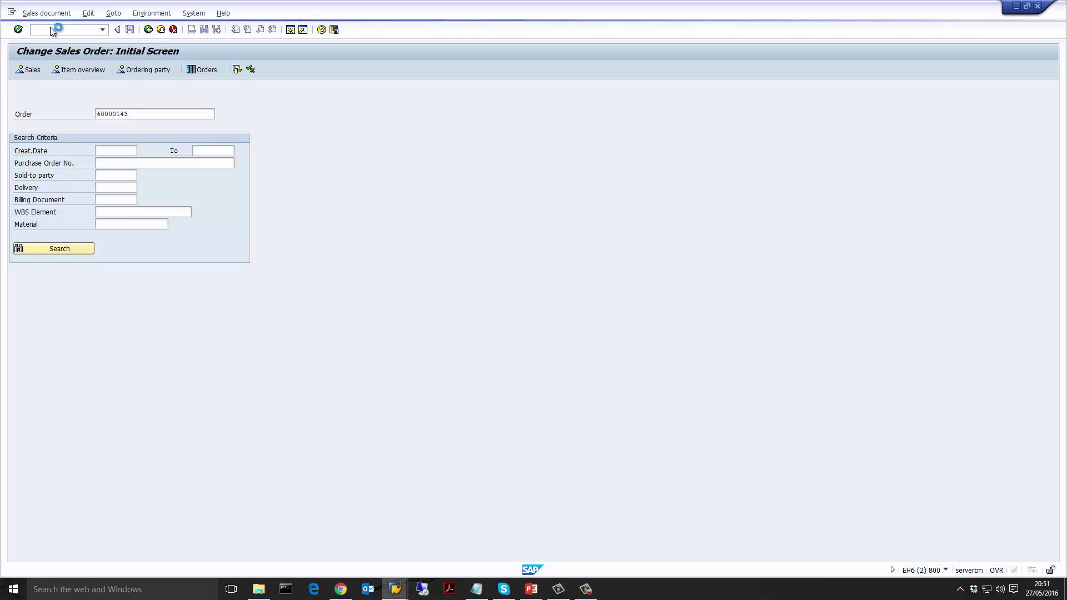
pyautogui.press('Return')
pyautogui.click(54, 14)
pyautogui.click(63, 101)
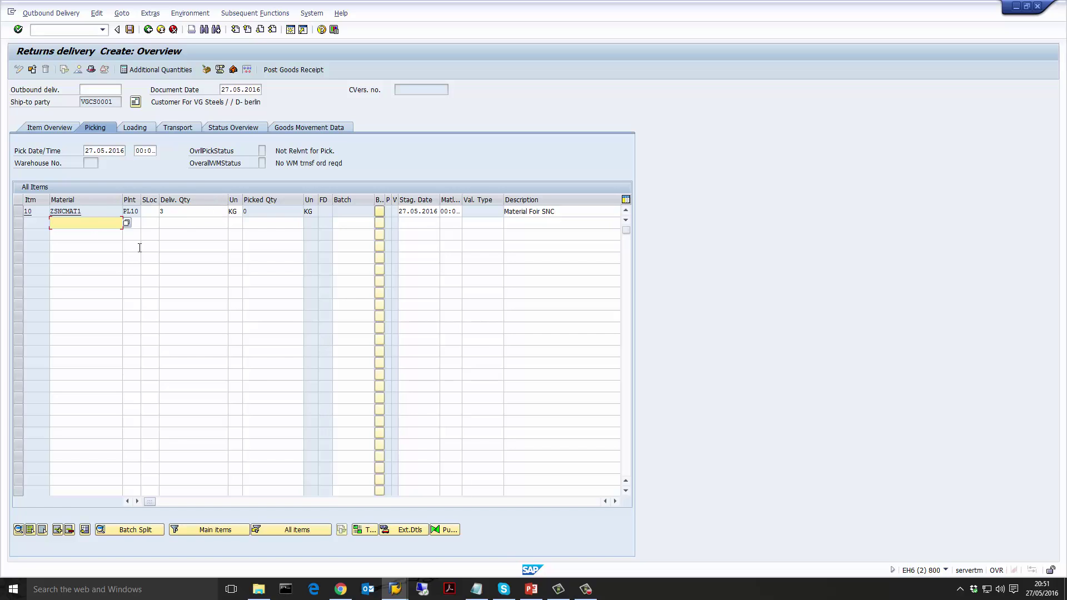
# Enter storage location 0001 for item 10 and save returns delivery 84000051
pyautogui.click(162, 211)
pyautogui.click(149, 211)
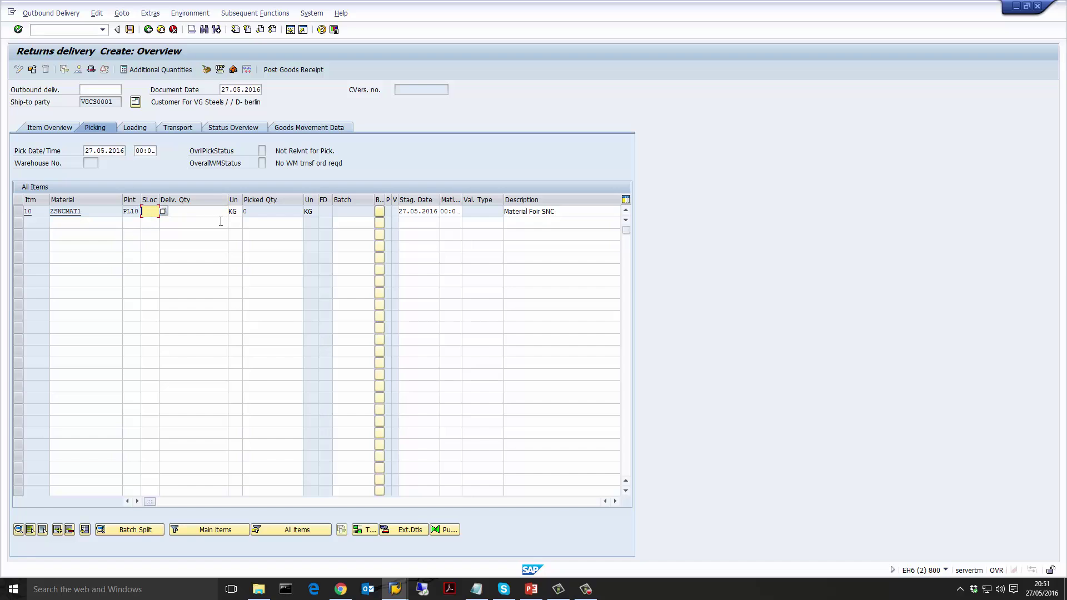
pyautogui.write('0')
pyautogui.press('Down')
pyautogui.press('Return')
pyautogui.click(264, 152)
pyautogui.click(131, 30)
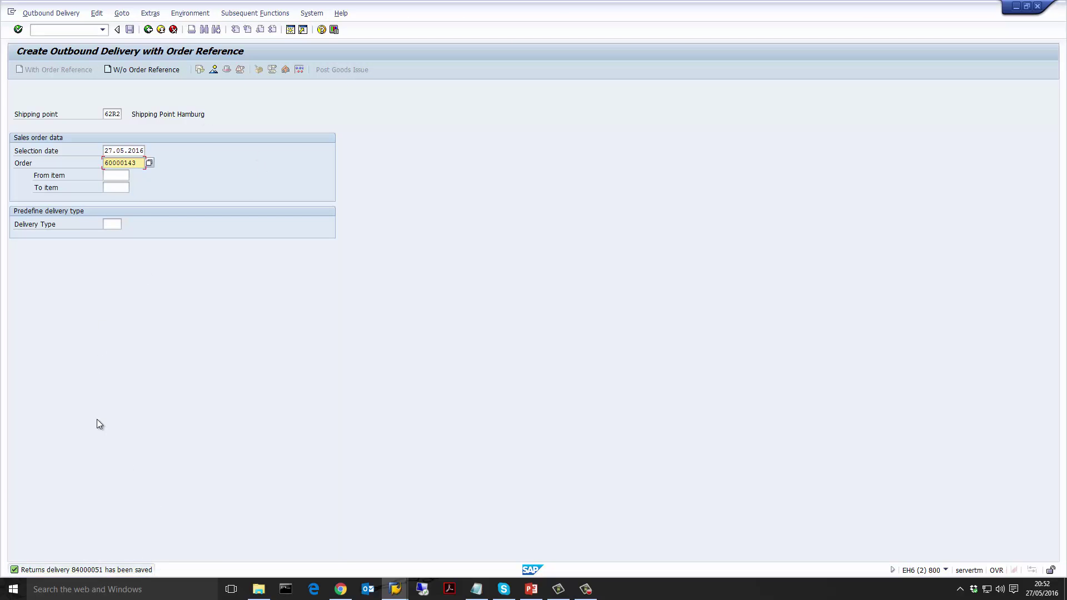
# Open delivery 84000051 for change, reduce item 10's delivery quantity to 2 KG, and post/save
pyautogui.click(48, 13)
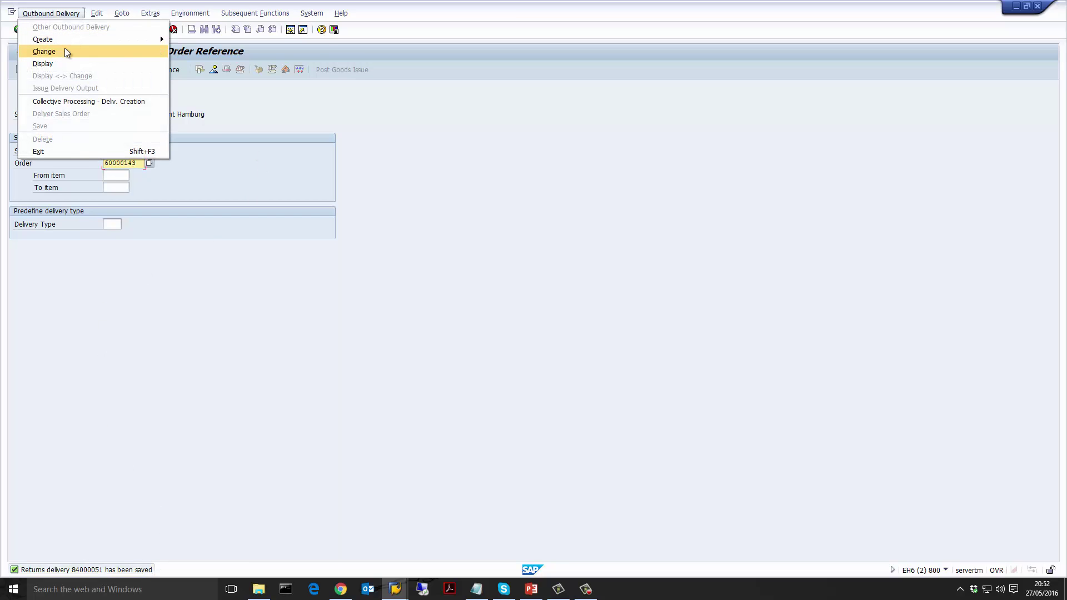
pyautogui.click(66, 53)
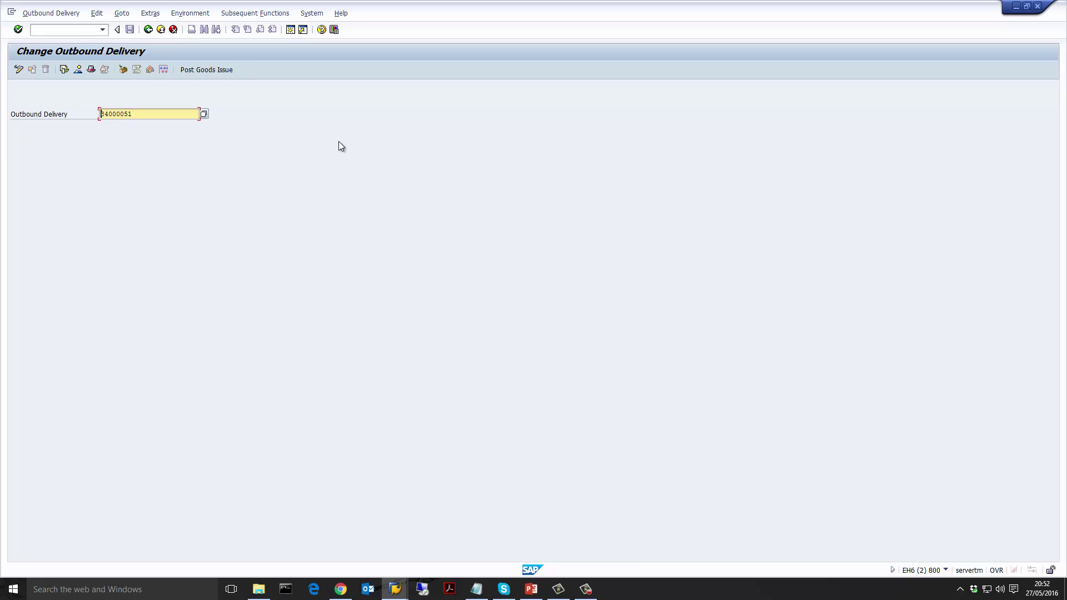
pyautogui.press('Return')
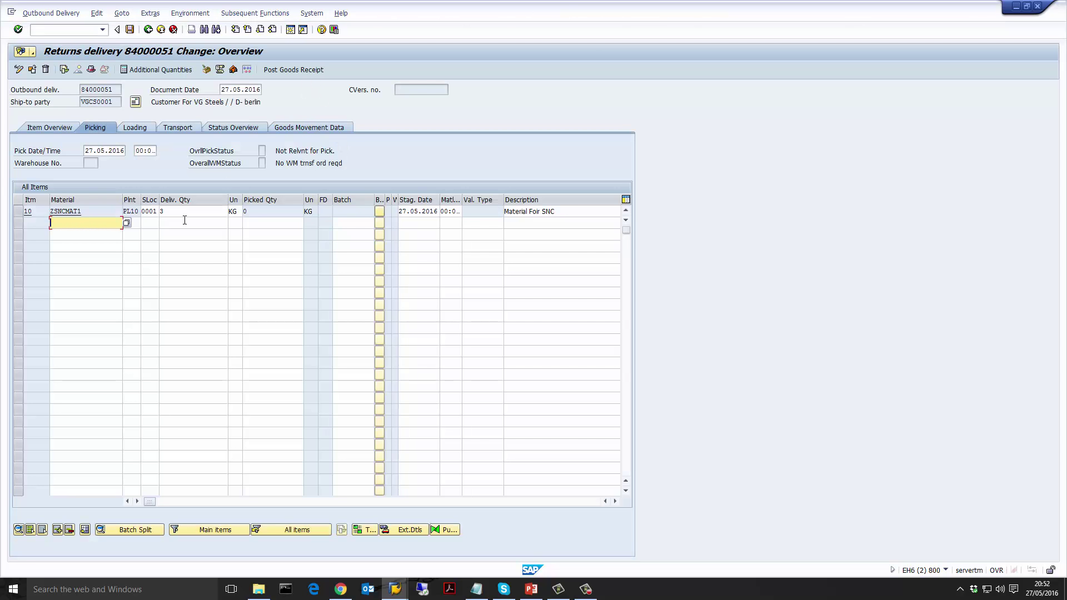
pyautogui.click(189, 214)
pyautogui.write('2')
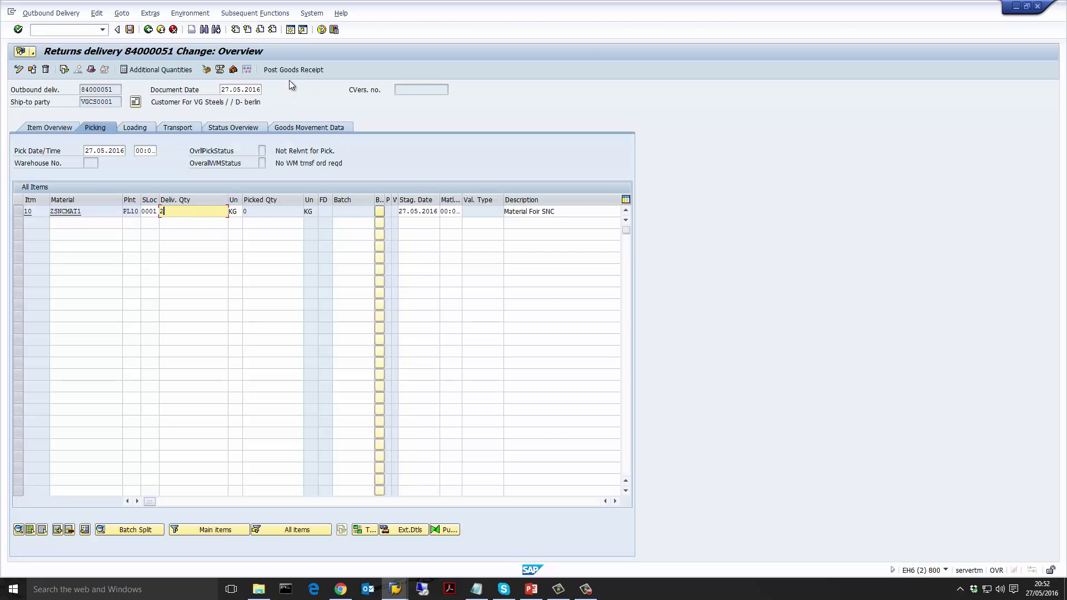
pyautogui.click(285, 71)
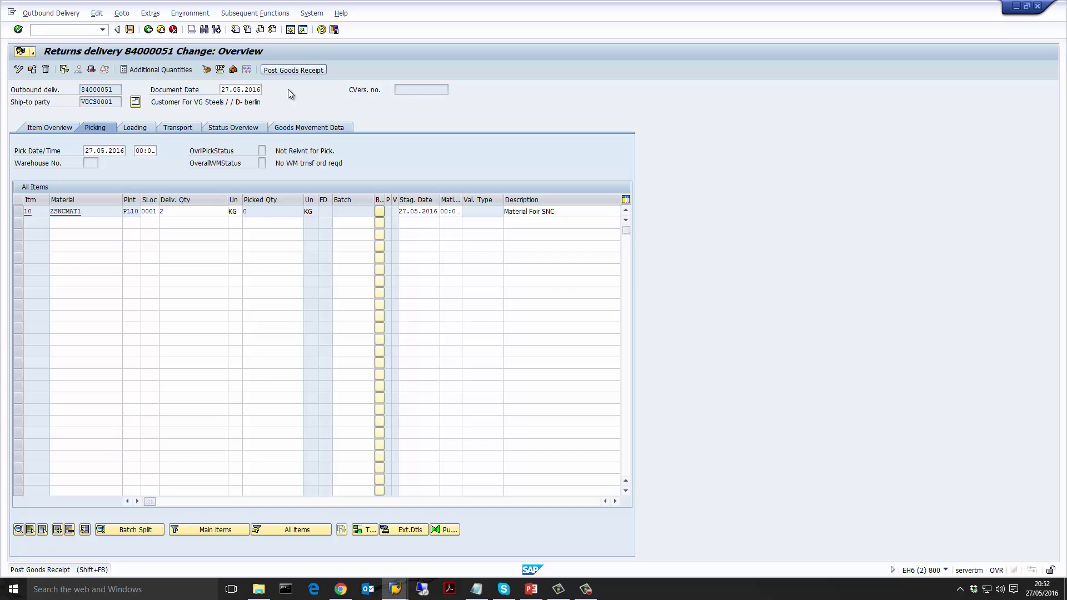
pyautogui.hotkey('shift', 'F8')
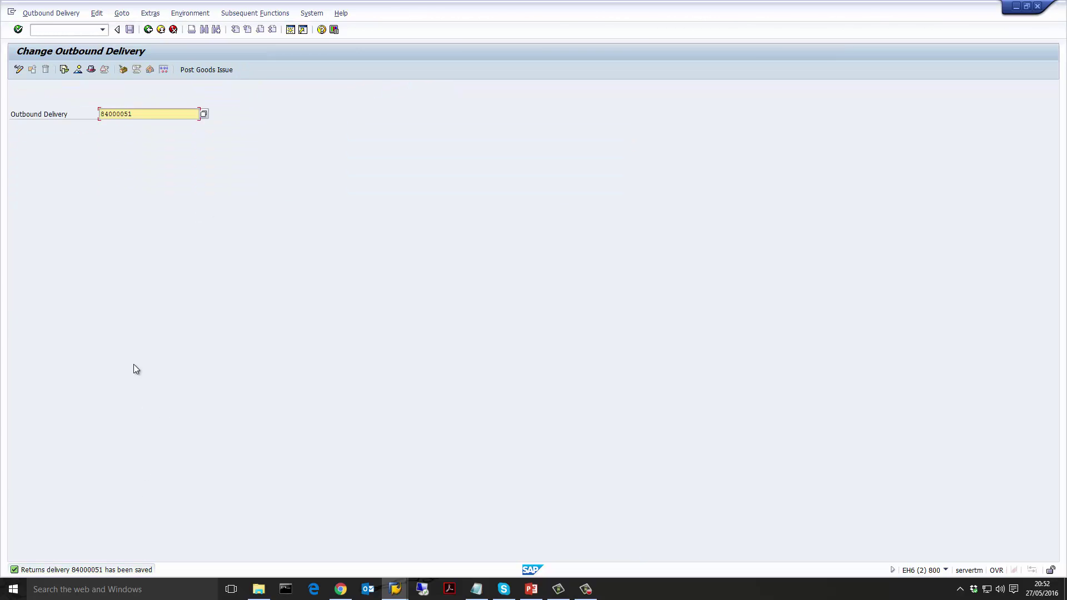
# Copy delivery number 84000051 and open billing document creation with it as the document to process
pyautogui.doubleClick(149, 113)
pyautogui.click(66, 28)
pyautogui.write('/n')
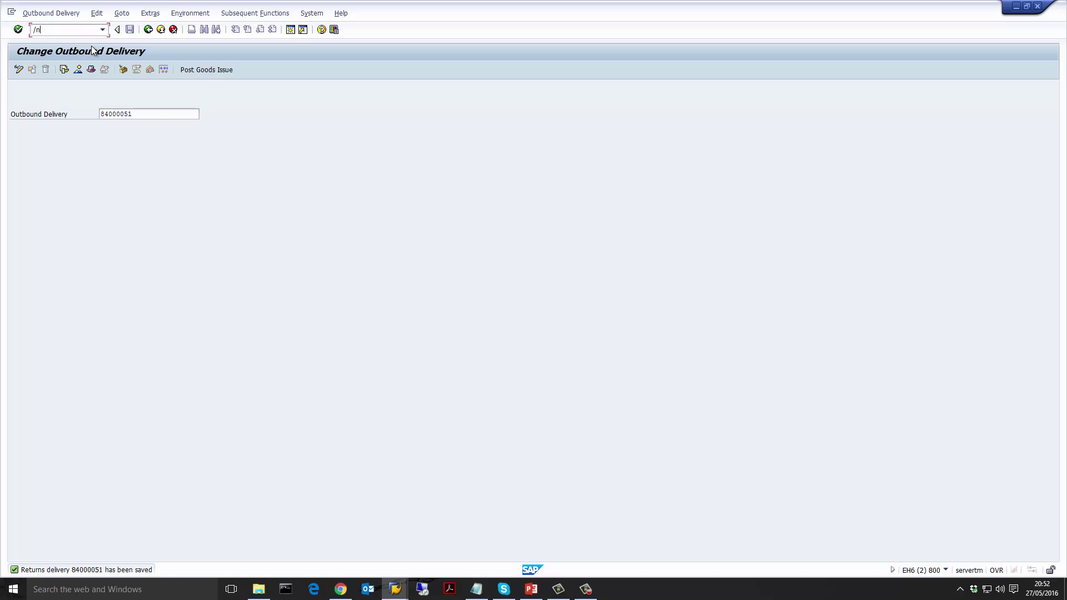
pyautogui.write('va')
pyautogui.write('01')
pyautogui.press('Return')
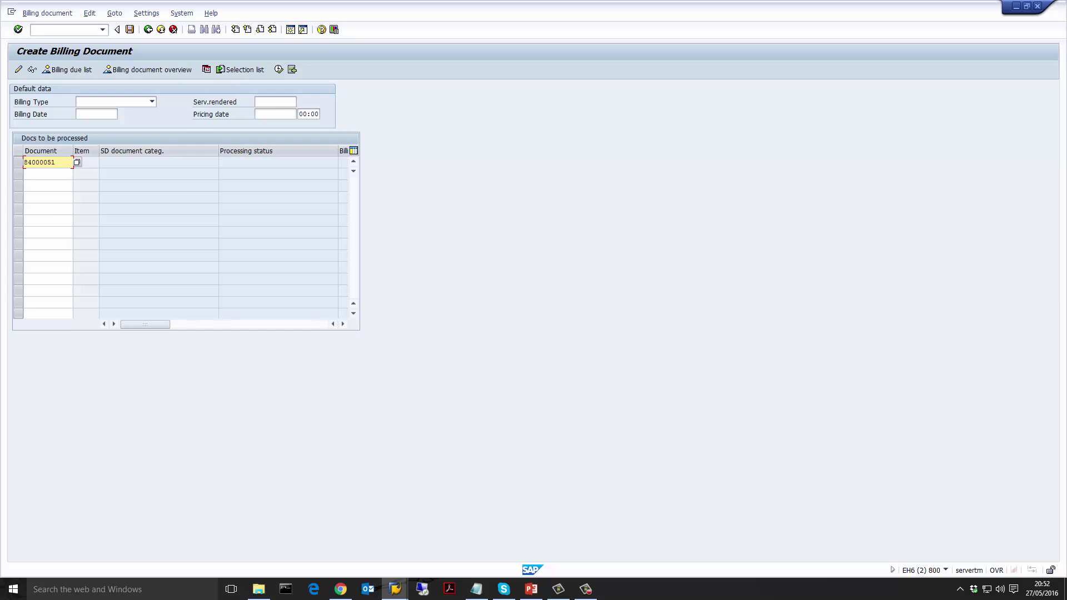
pyautogui.click(62, 163)
# Load delivery 84000051's items, verify 2 KG at 200,00 EUR, and save credit memo 90039232
pyautogui.hotkey('shift', 'Left')
pyautogui.hotkey('shift', 'Left')
pyautogui.hotkey('shift', 'Left')
pyautogui.hotkey('shift', 'Left')
pyautogui.hotkey('shift', 'Left')
pyautogui.hotkey('shift', 'Left')
pyautogui.hotkey('shift', 'Left')
pyautogui.hotkey('shift', 'Left')
pyautogui.press('End')
pyautogui.press('Return')
pyautogui.moveTo(275, 157); pyautogui.dragTo(369, 156)
pyautogui.moveTo(172, 155); pyautogui.dragTo(349, 176)
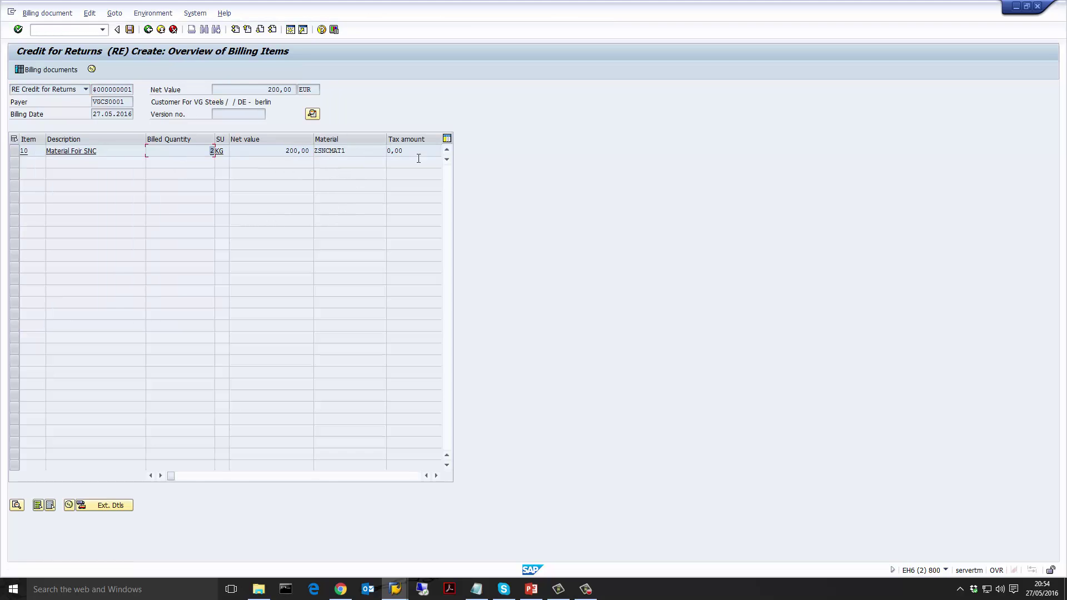
pyautogui.click(132, 30)
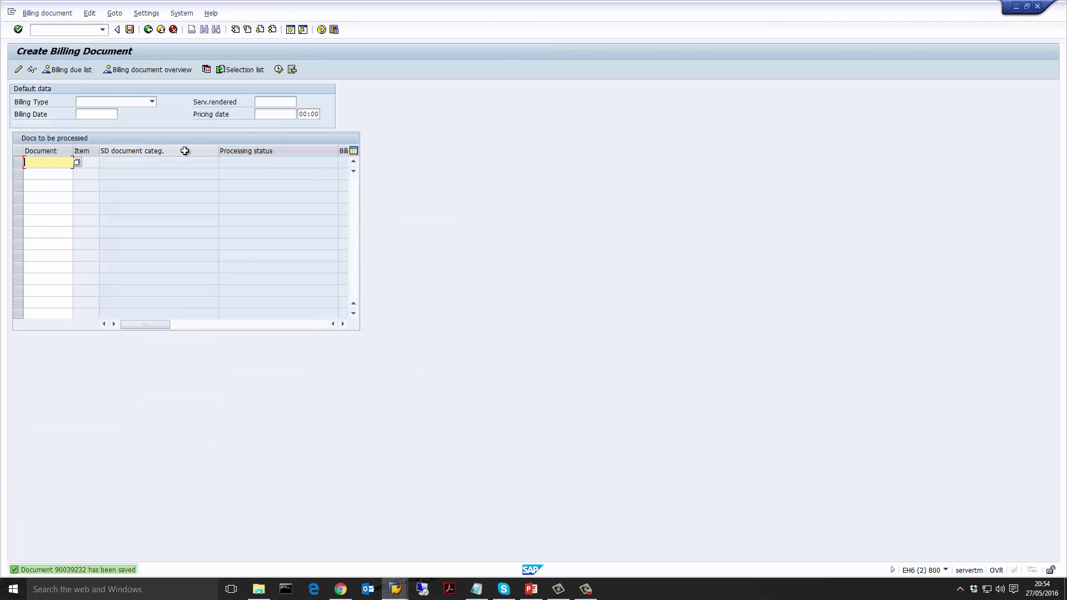
# Switch to changing returns order 60000143 and open item 10, showing 3 KG
pyautogui.click(63, 27)
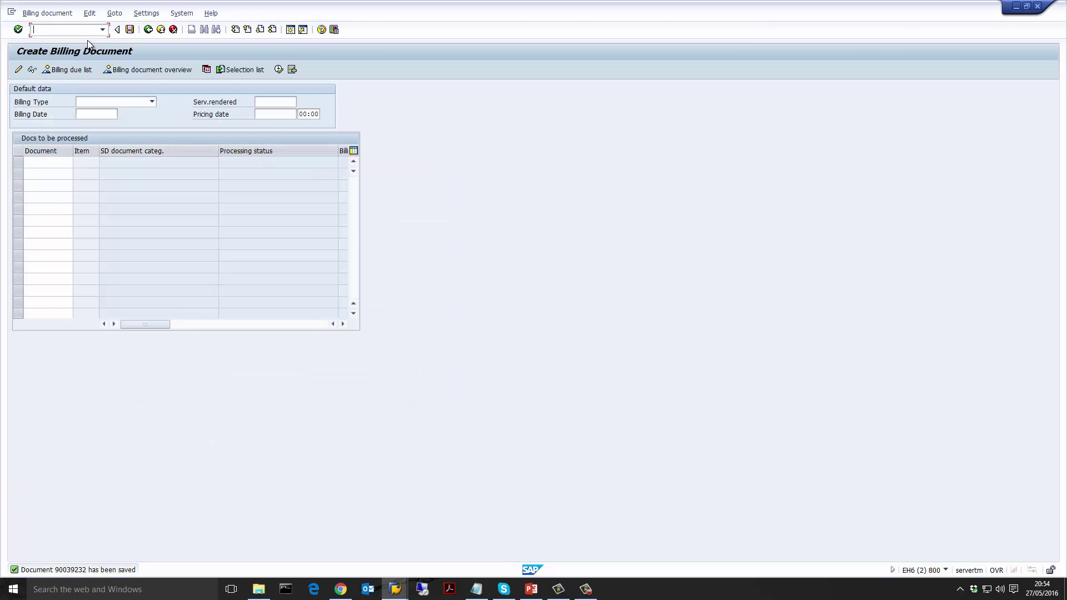
pyautogui.write('/nva01')
pyautogui.press('Return')
pyautogui.click(68, 34)
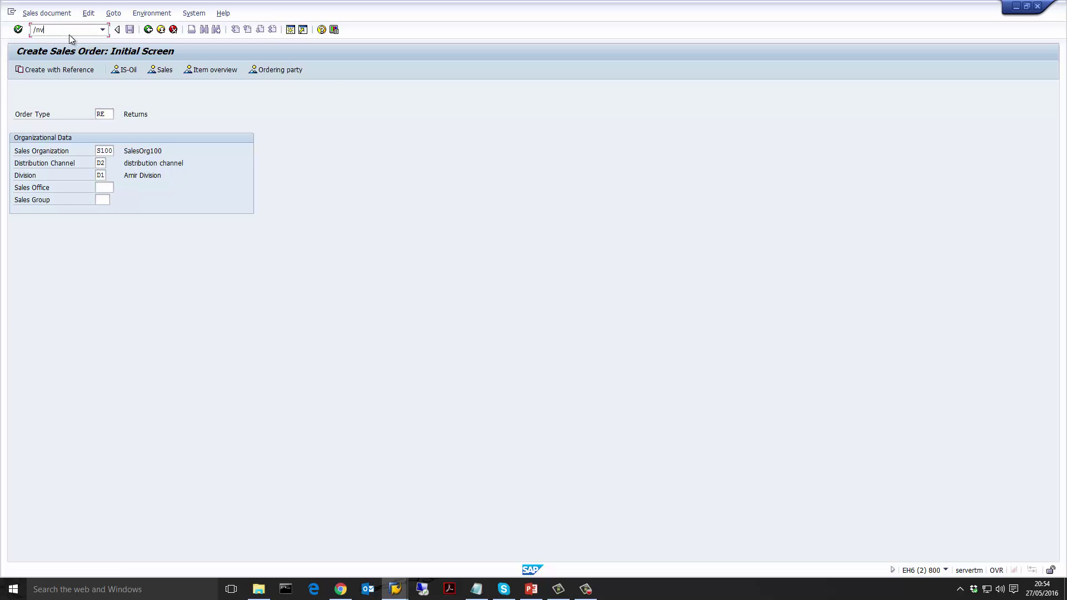
pyautogui.press('Return')
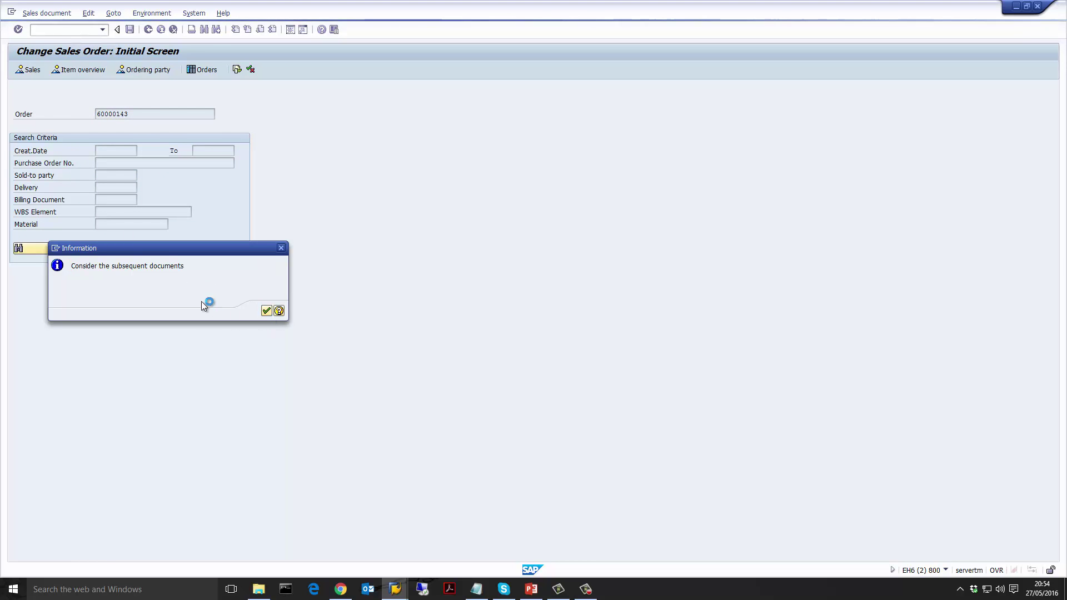
pyautogui.press('Return')
# Review item 10's partial delivery setting B options, then attempt a delivery for the returns order
pyautogui.doubleClick(98, 297)
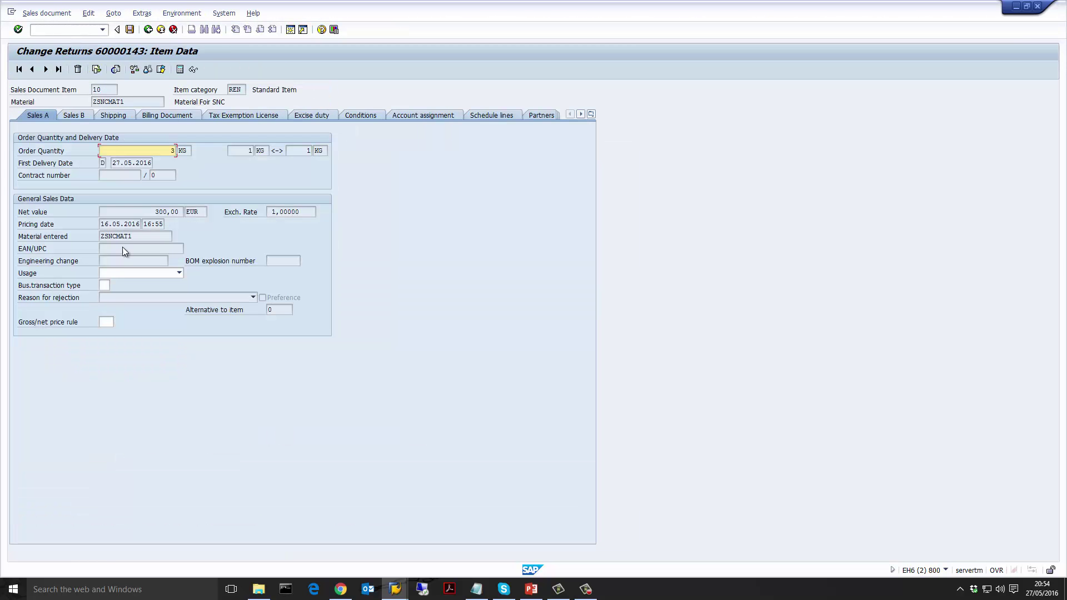
pyautogui.click(106, 117)
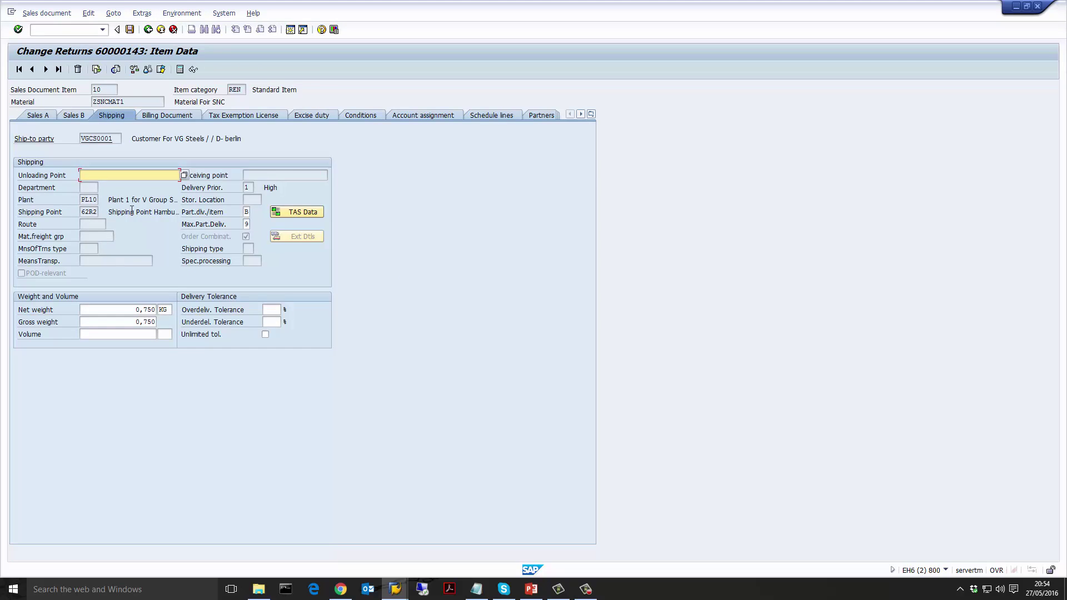
pyautogui.click(246, 212)
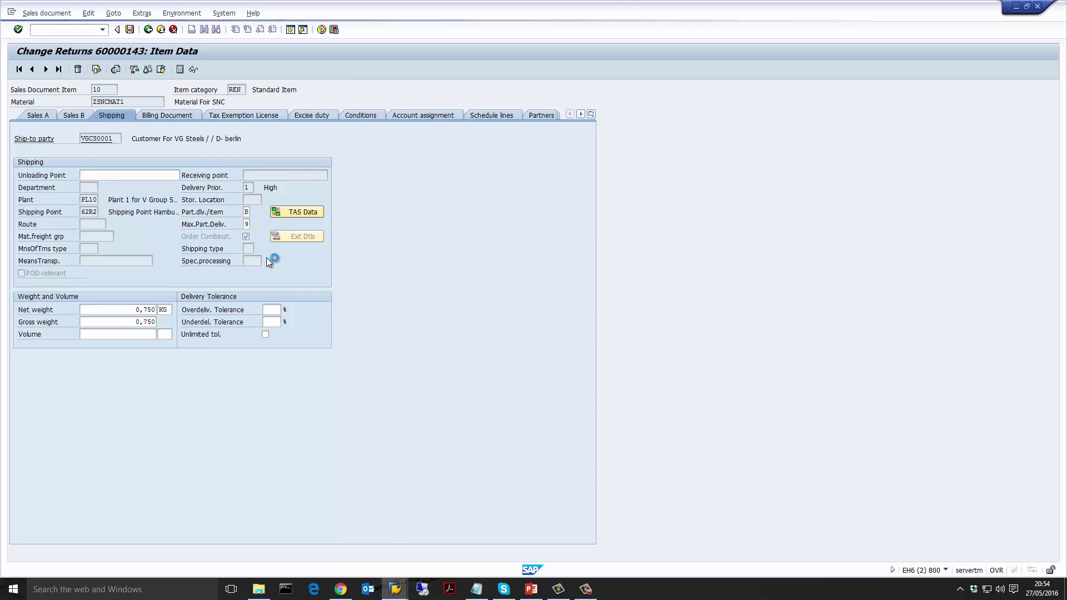
pyautogui.click(106, 147)
pyautogui.click(233, 85)
pyautogui.click(44, 13)
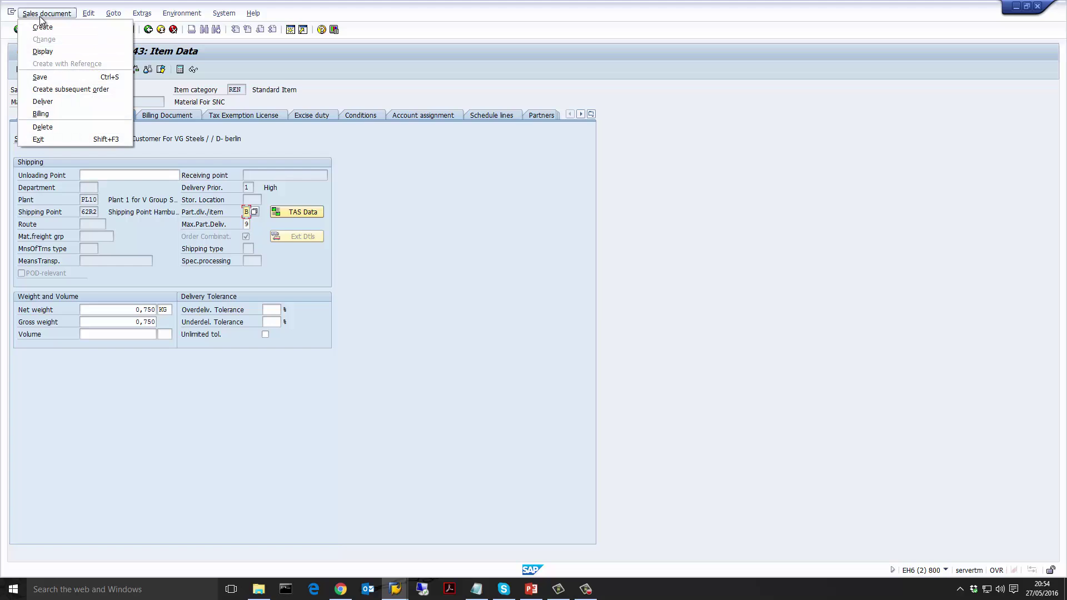
pyautogui.click(46, 100)
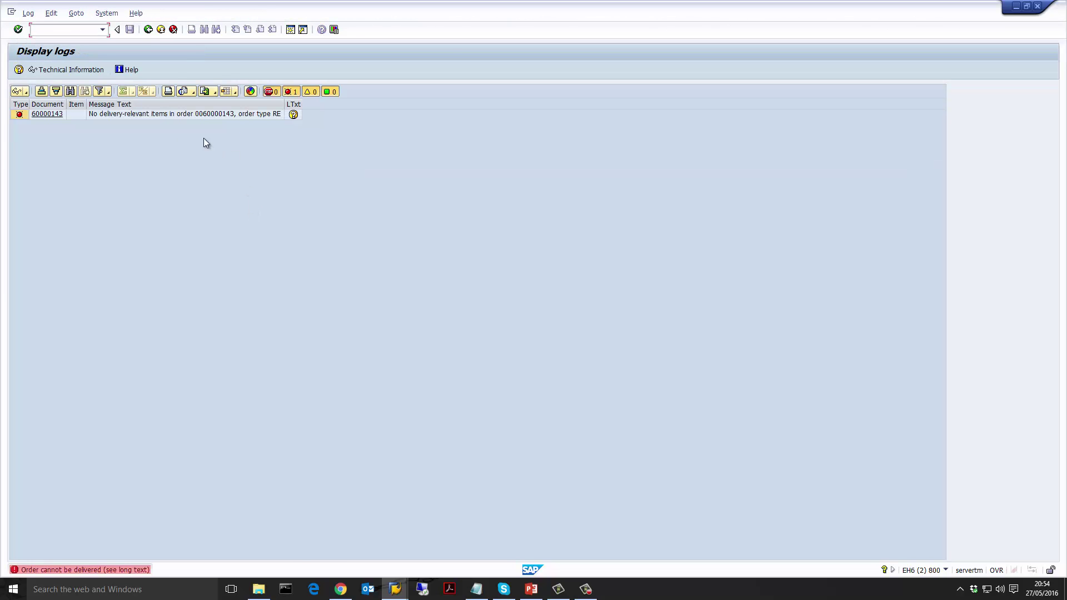
# Inspect the log error saying order 60000143 has no delivery-relevant items for type RE
pyautogui.click(88, 117)
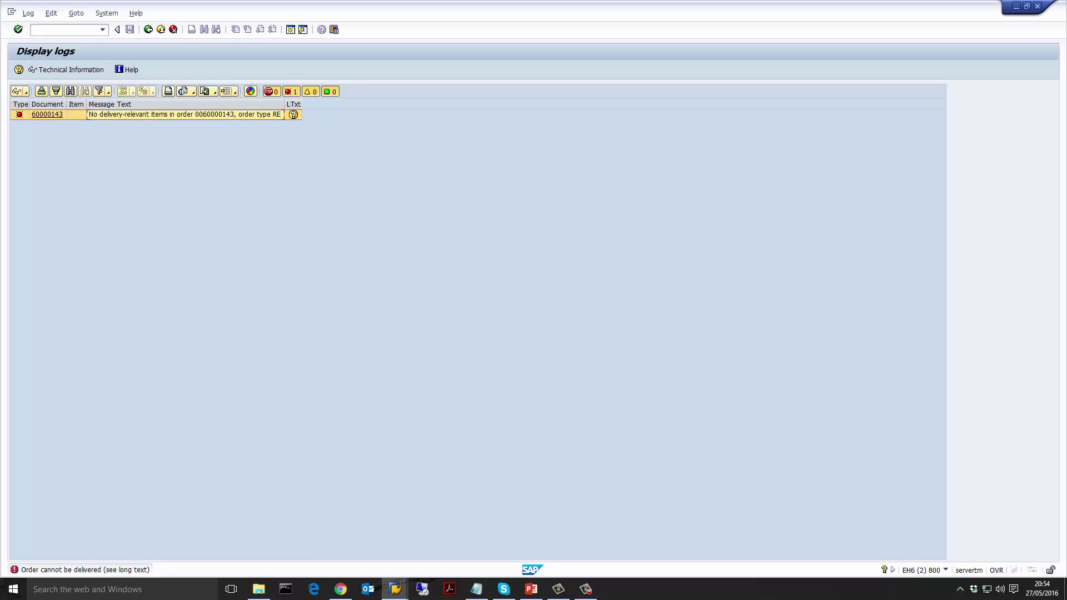
pyautogui.press('F1')
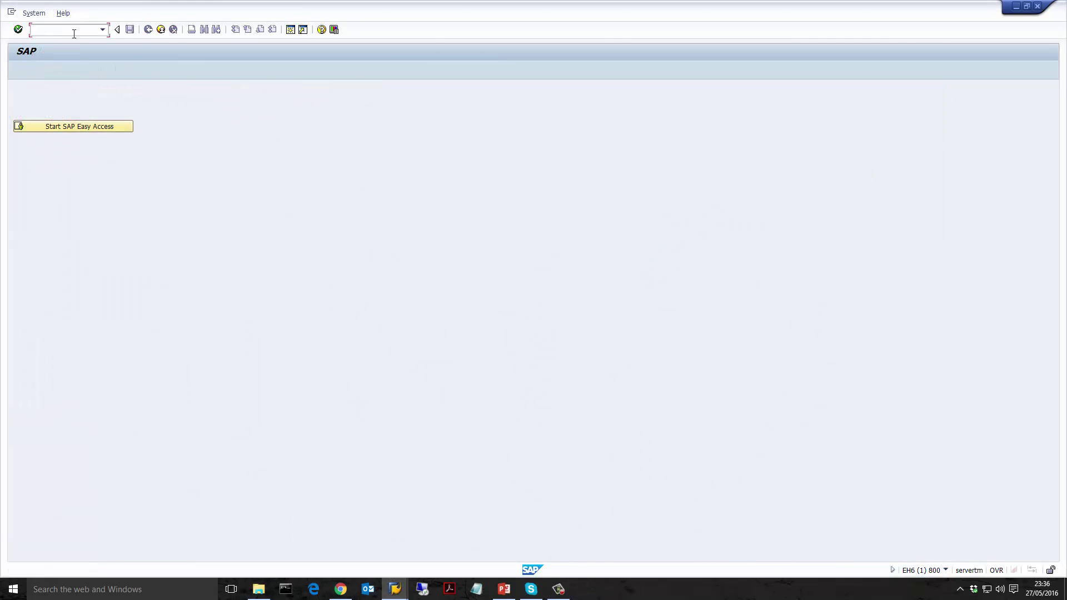
# Run the MMBE stock overview for material ZSNCMAT1
pyautogui.write('/nm')
pyautogui.write('mbe')
pyautogui.press('Return')
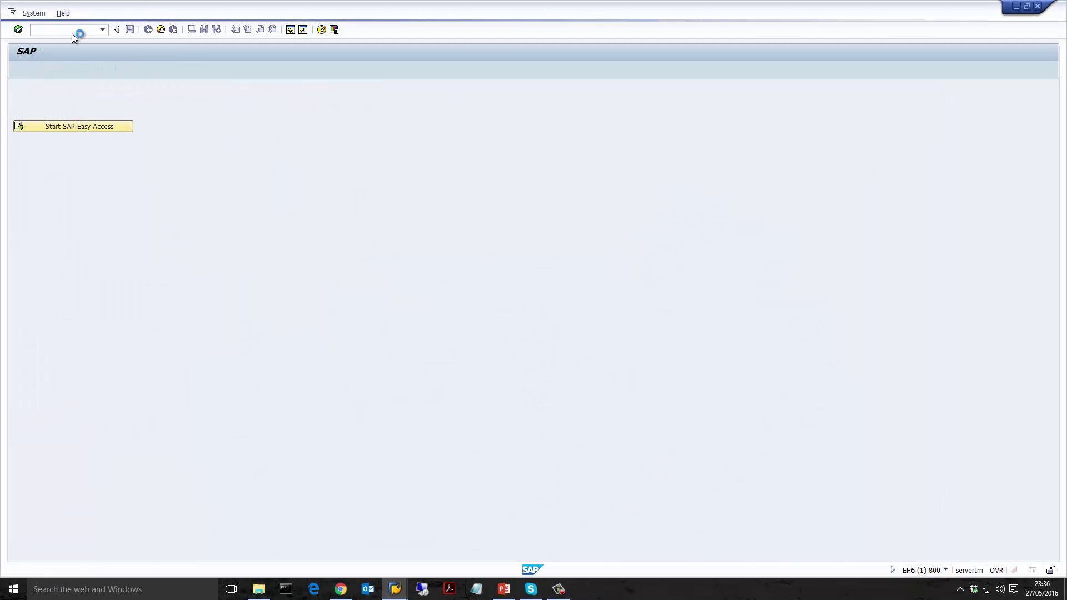
pyautogui.write('ZSNCMAT1')
pyautogui.click(156, 117)
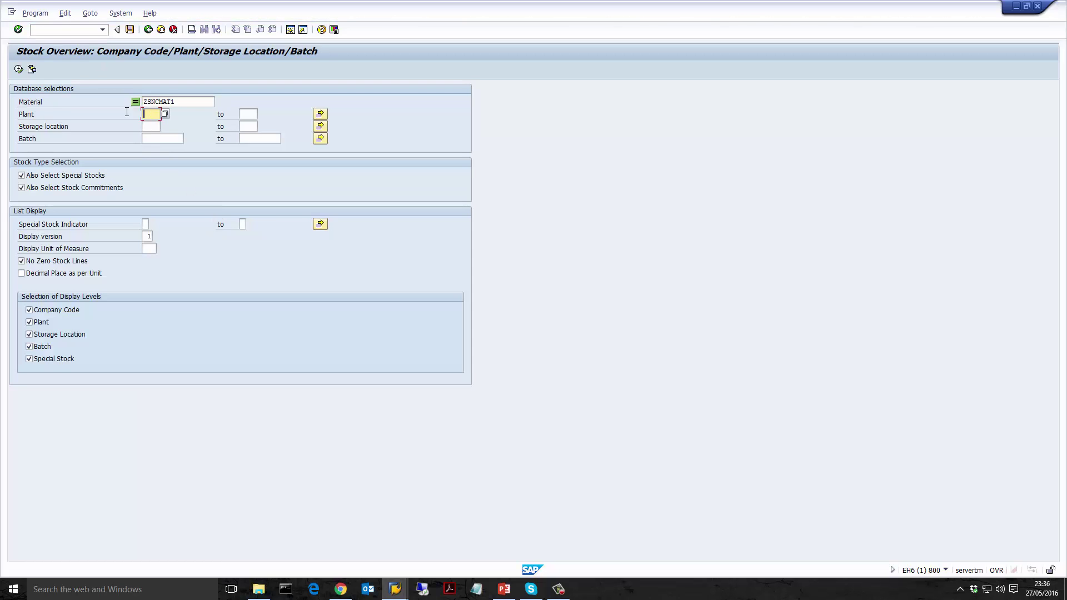
pyautogui.click(19, 69)
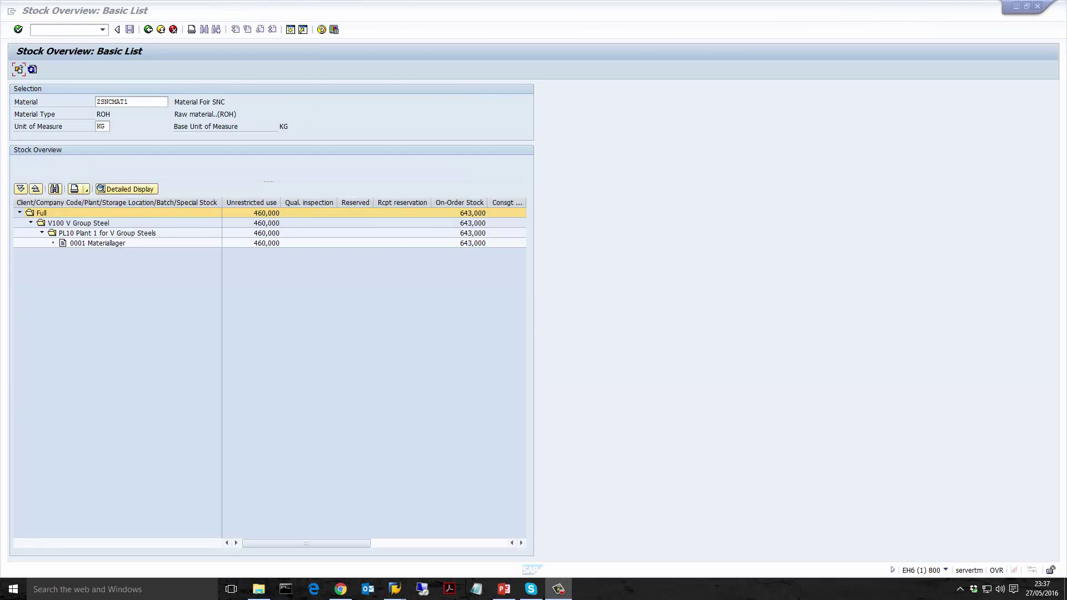
# Read the 5,000 KG Returns quantity at plant PL10, storage location 0001 Materiallager
pyautogui.click(112, 247)
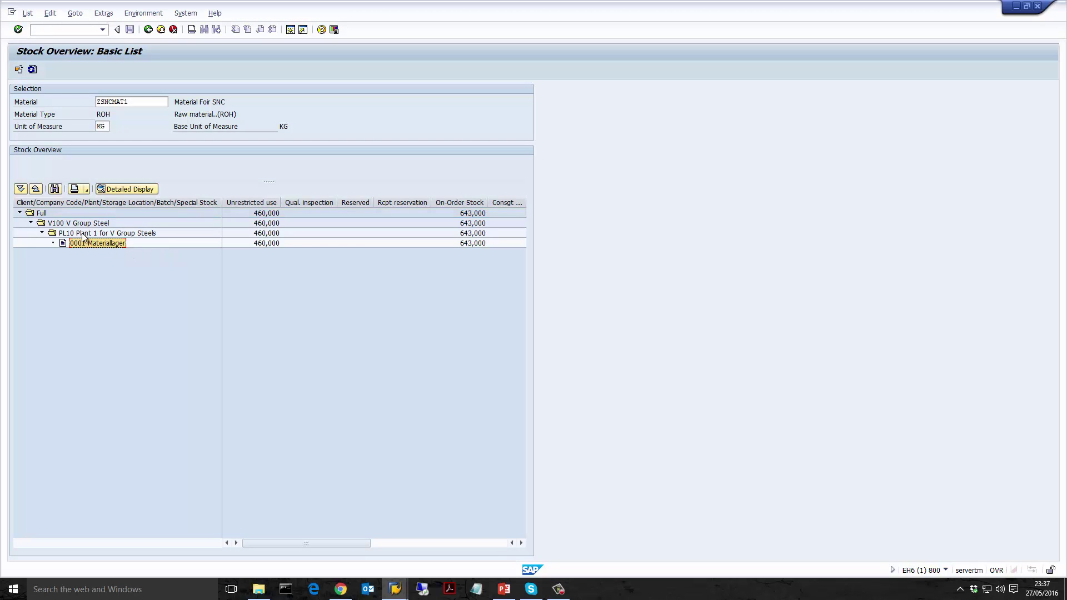
pyautogui.click(71, 232)
pyautogui.click(73, 243)
pyautogui.moveTo(272, 541); pyautogui.dragTo(443, 541)
pyautogui.click(484, 243)
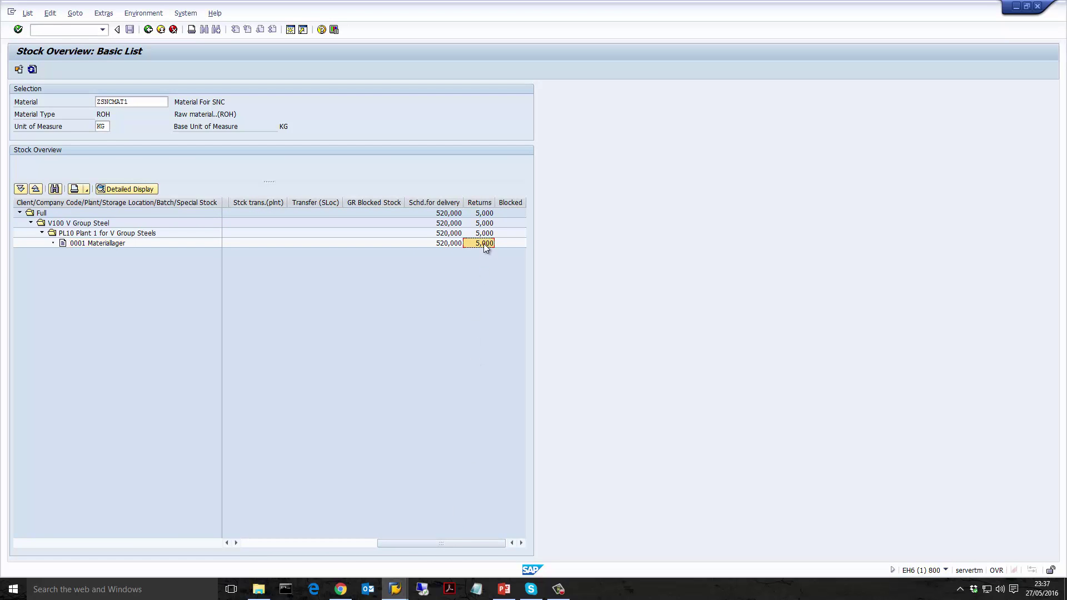
# Leave the stock overview with a /n transaction command
pyautogui.click(120, 244)
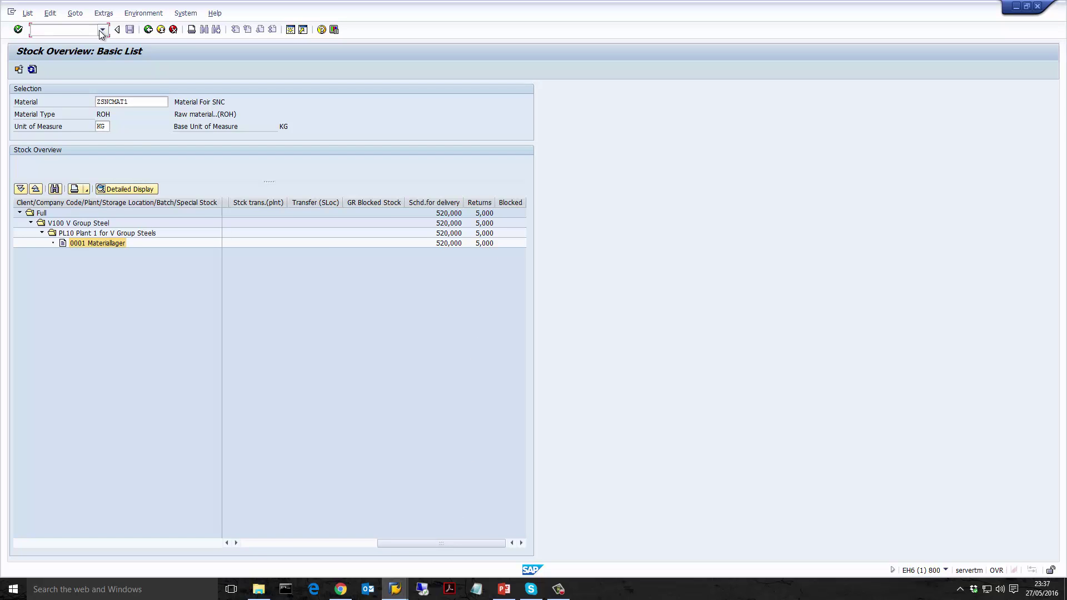
pyautogui.write('/nmb1')
pyautogui.press('BackSpace')
pyautogui.press('BackSpace')
pyautogui.press('BackSpace')
pyautogui.press('BackSpace')
pyautogui.write('/nm')
pyautogui.press('Return')
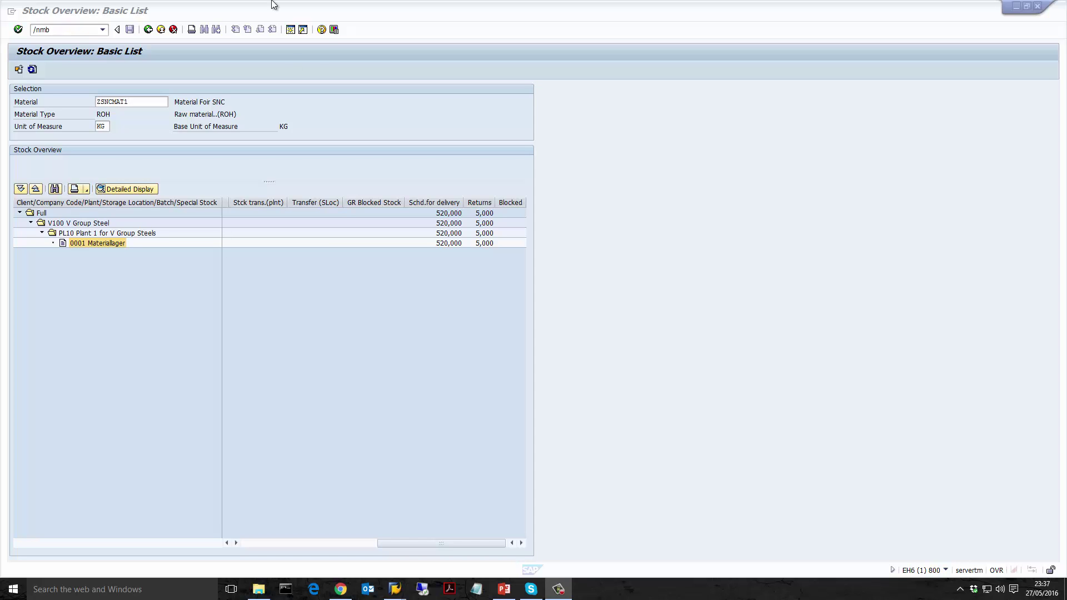
# Launch MIGO and set action A08 Transfer Posting with reference R10 Other
pyautogui.click(77, 28)
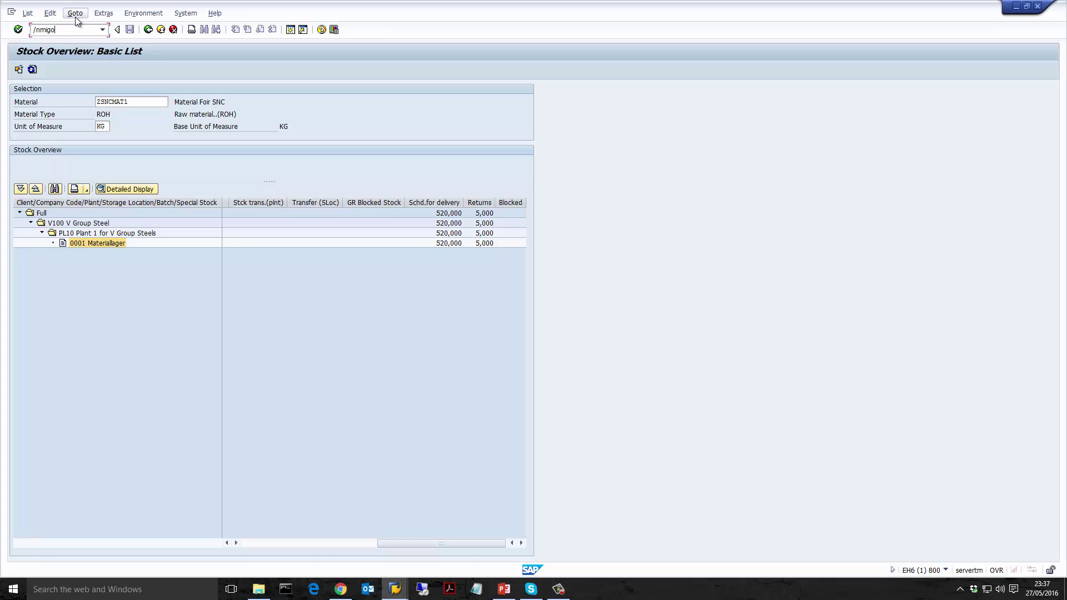
pyautogui.press('Return')
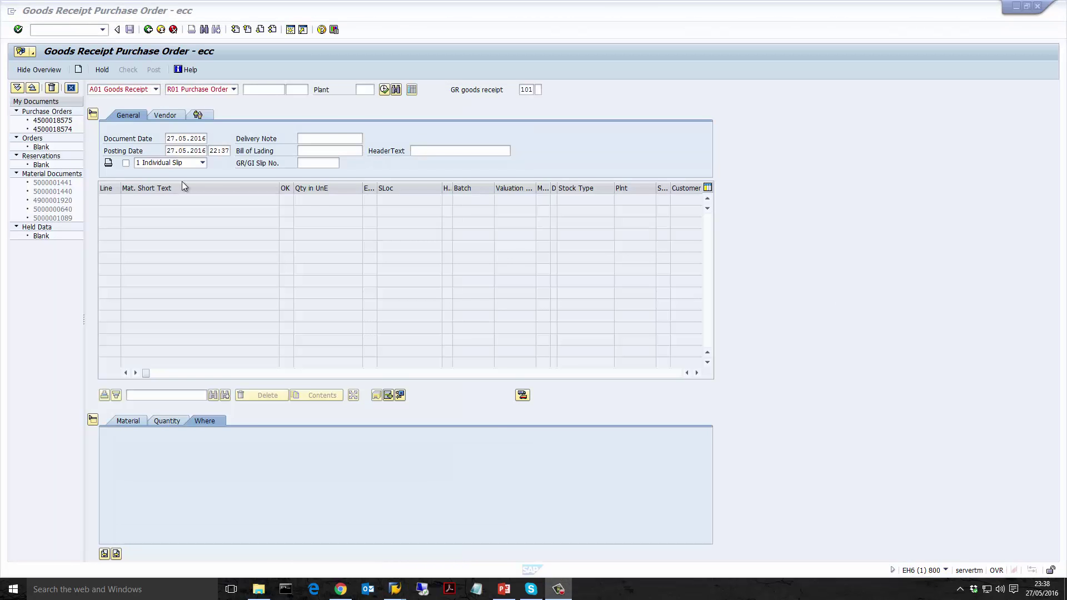
pyautogui.click(153, 89)
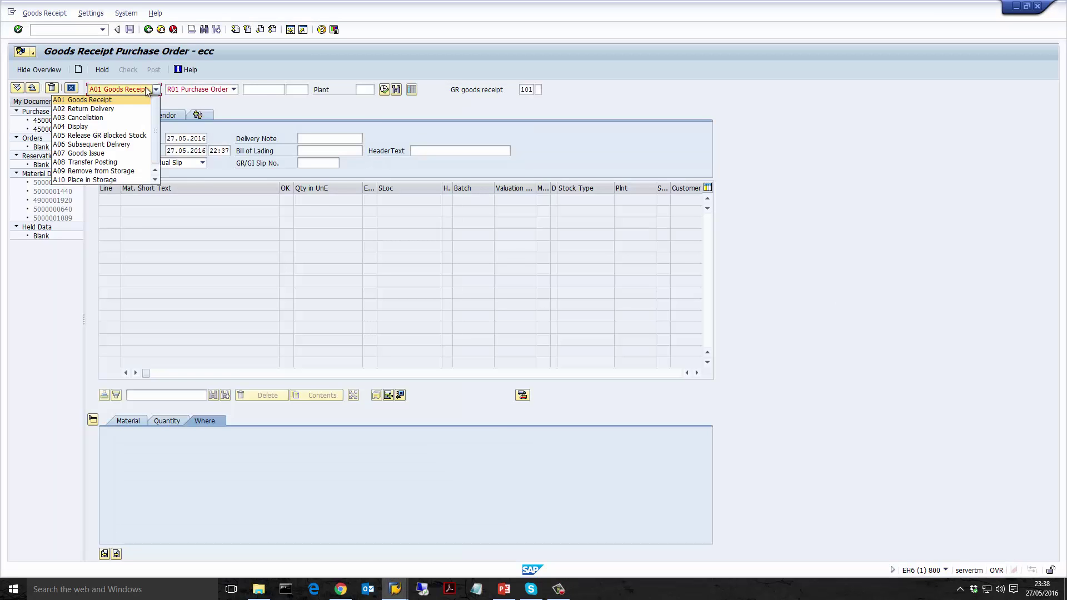
pyautogui.click(110, 162)
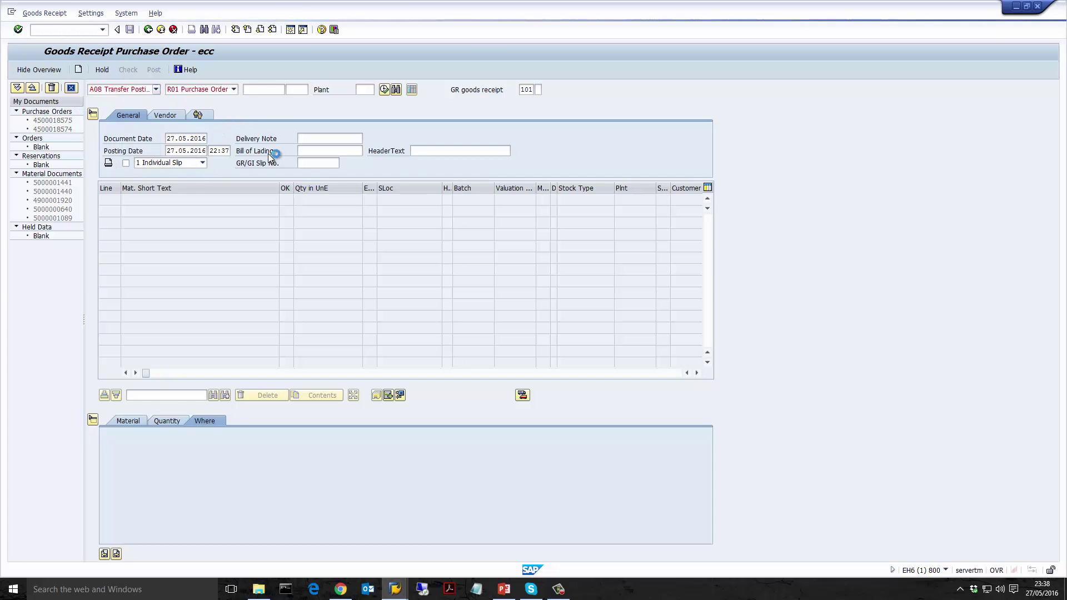
pyautogui.click(218, 91)
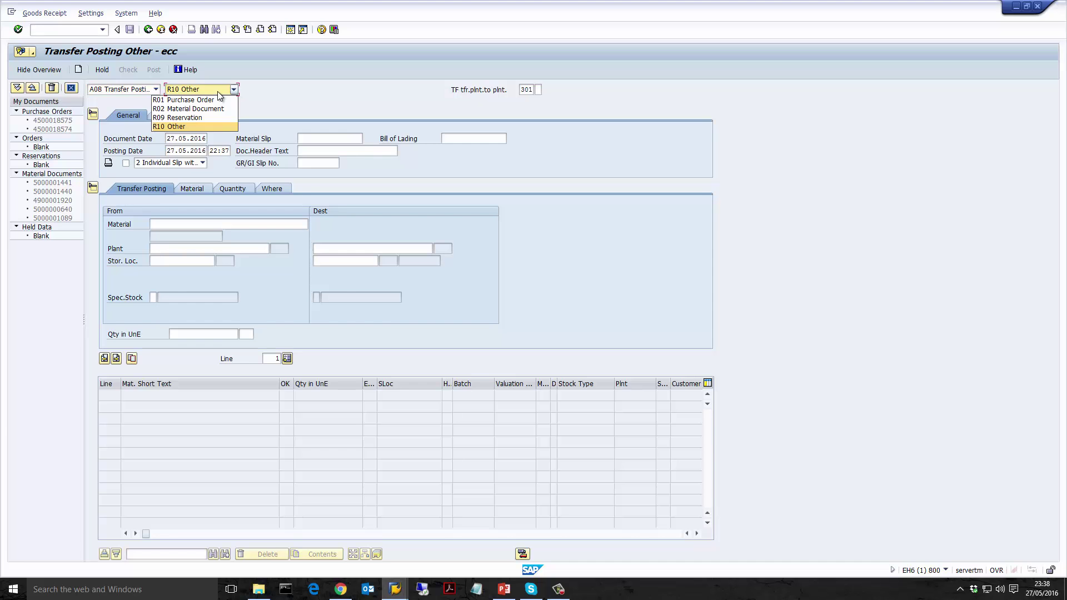
pyautogui.click(218, 91)
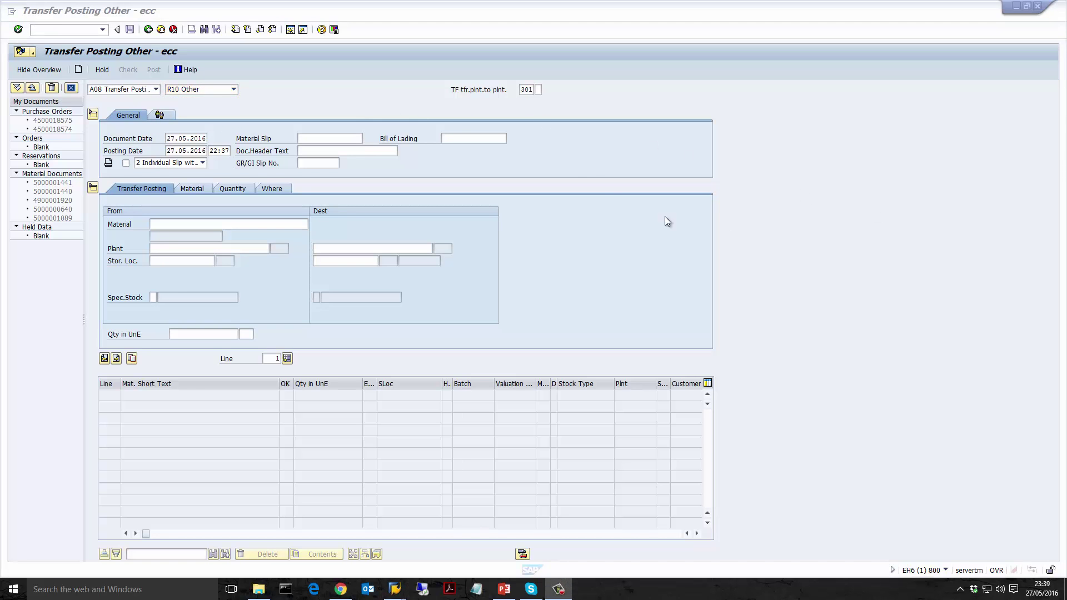
# Change the movement type from 301 to 453 via the search list and accept the tip
pyautogui.click(531, 89)
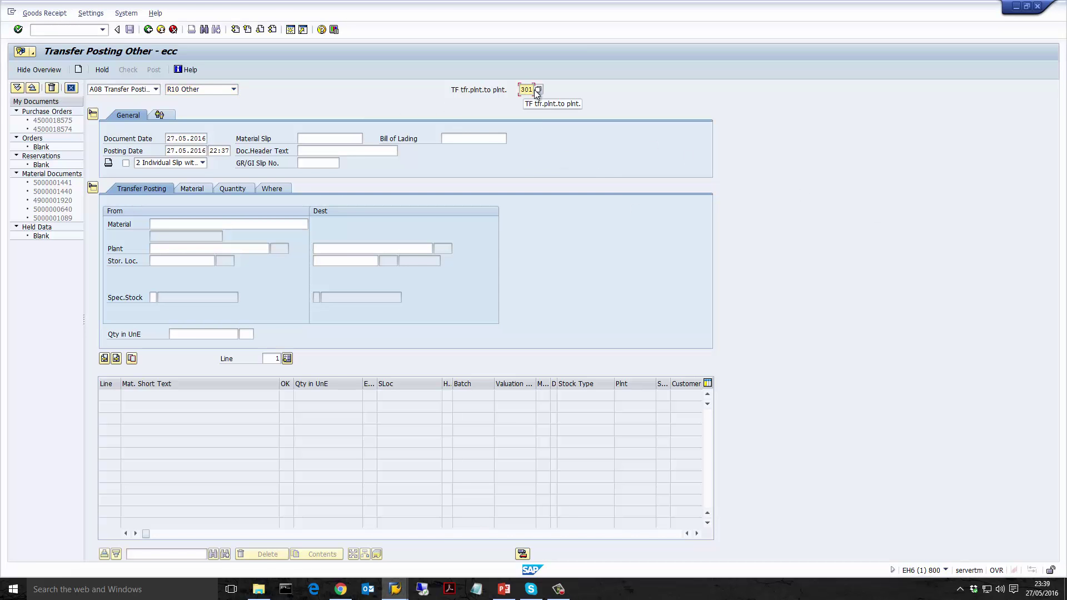
pyautogui.press('Return')
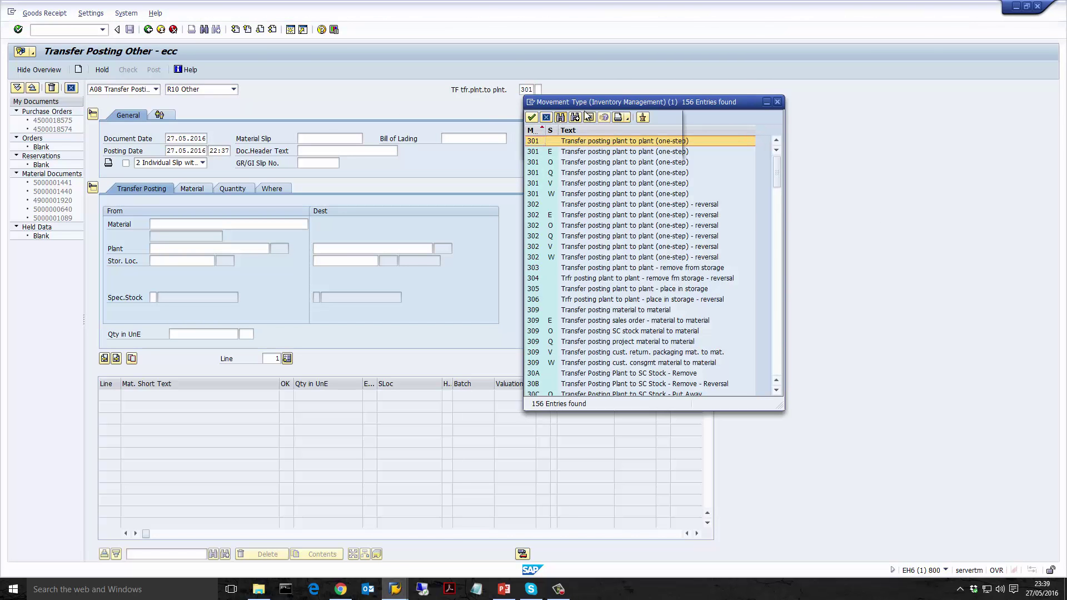
pyautogui.click(560, 118)
pyautogui.write('435')
pyautogui.press('Return')
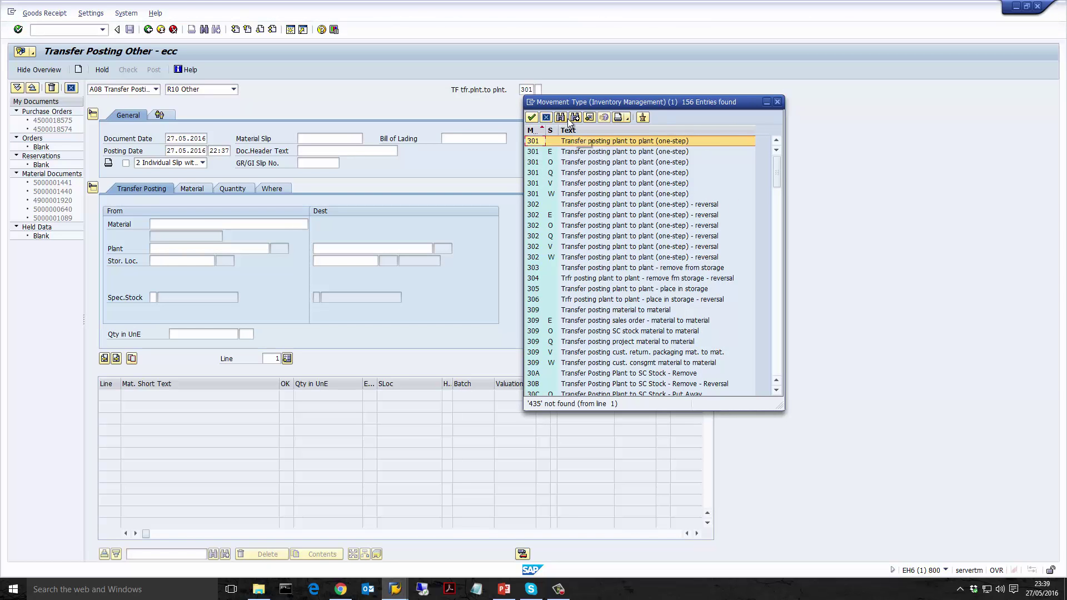
pyautogui.click(560, 117)
pyautogui.write('453')
pyautogui.press('Return')
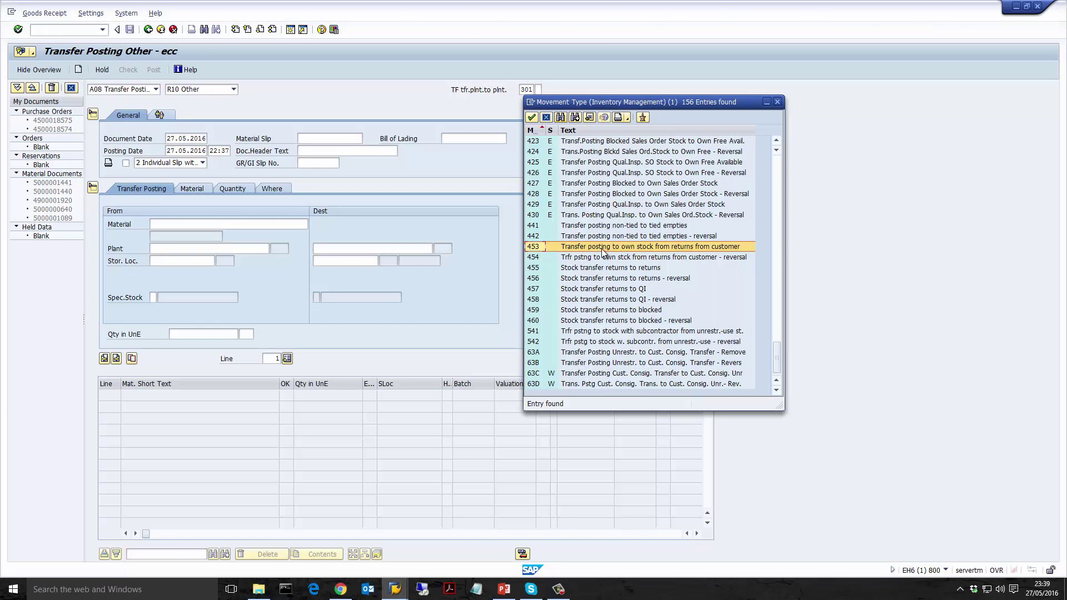
pyautogui.doubleClick(717, 251)
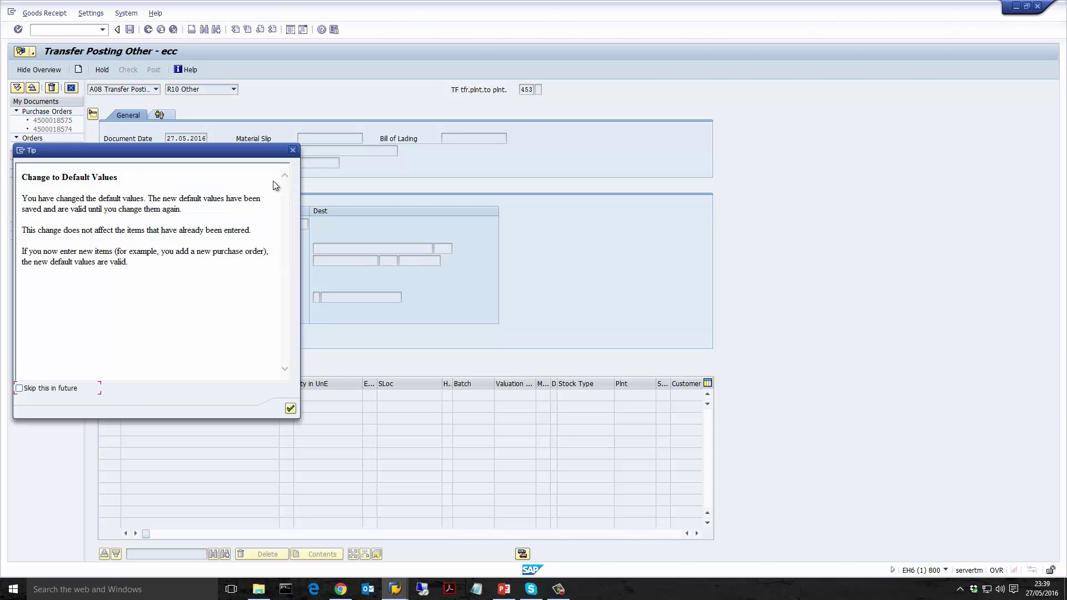
pyautogui.click(290, 409)
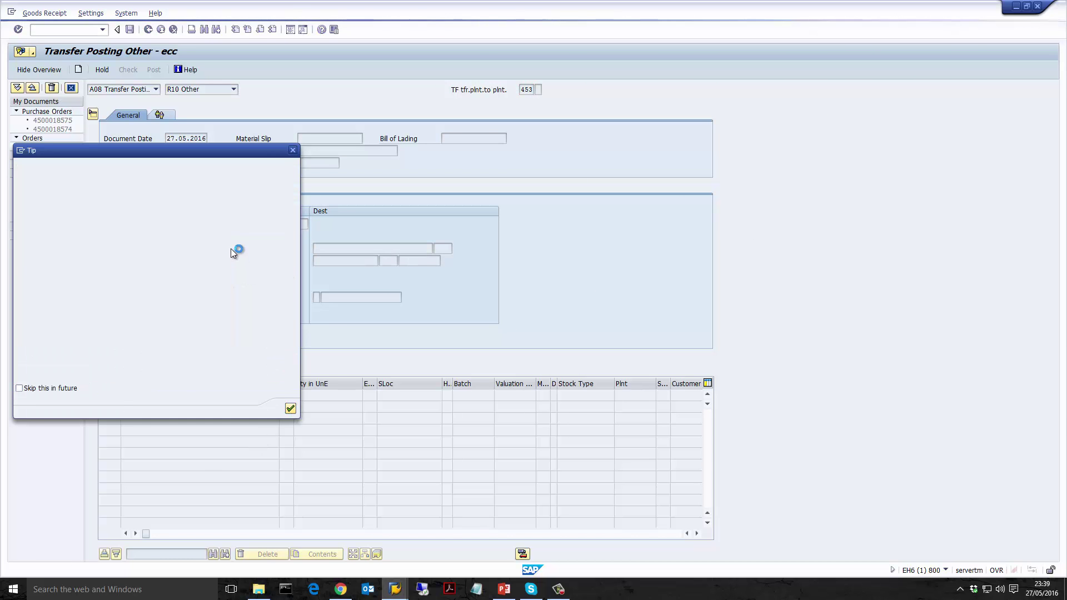
pyautogui.click(221, 223)
# Enter material ZSNCMAT1 for the transfer item
pyautogui.write('ZSNCMAT1')
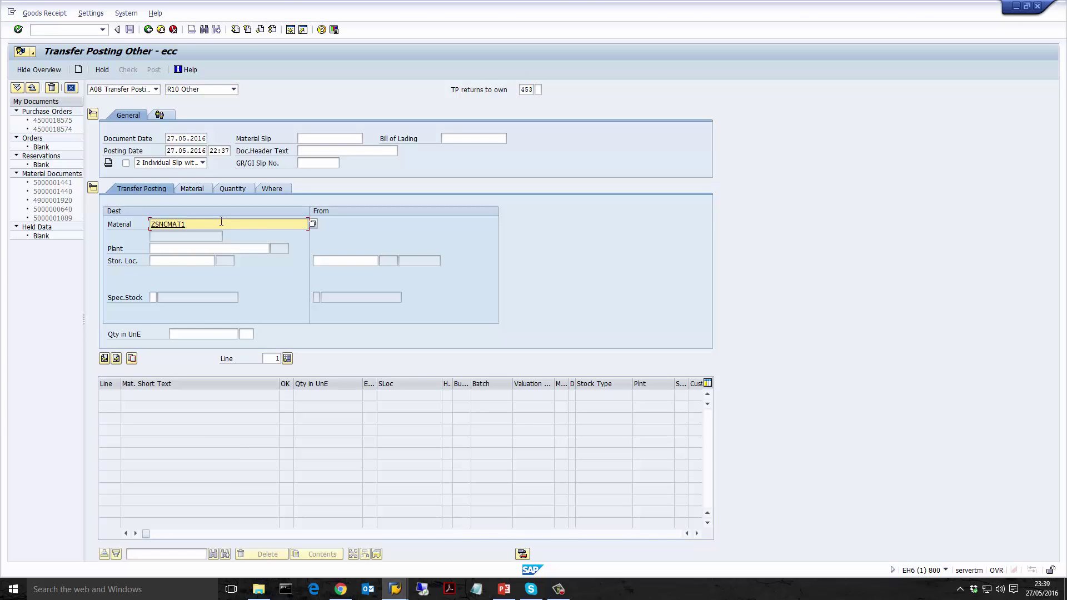
pyautogui.press('Return')
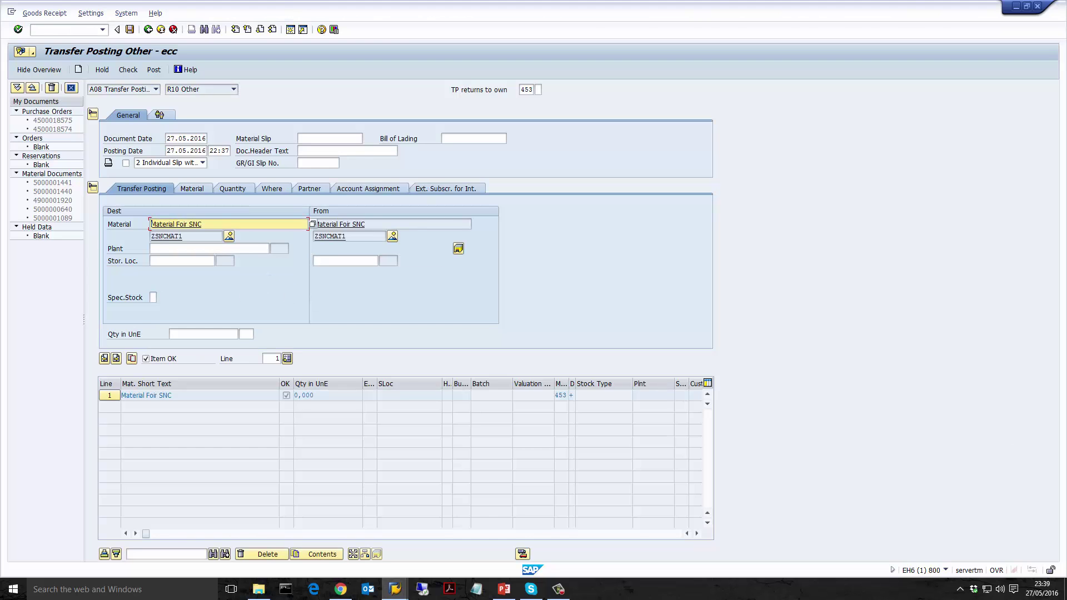
pyautogui.hotkey('alt', 'Tab')
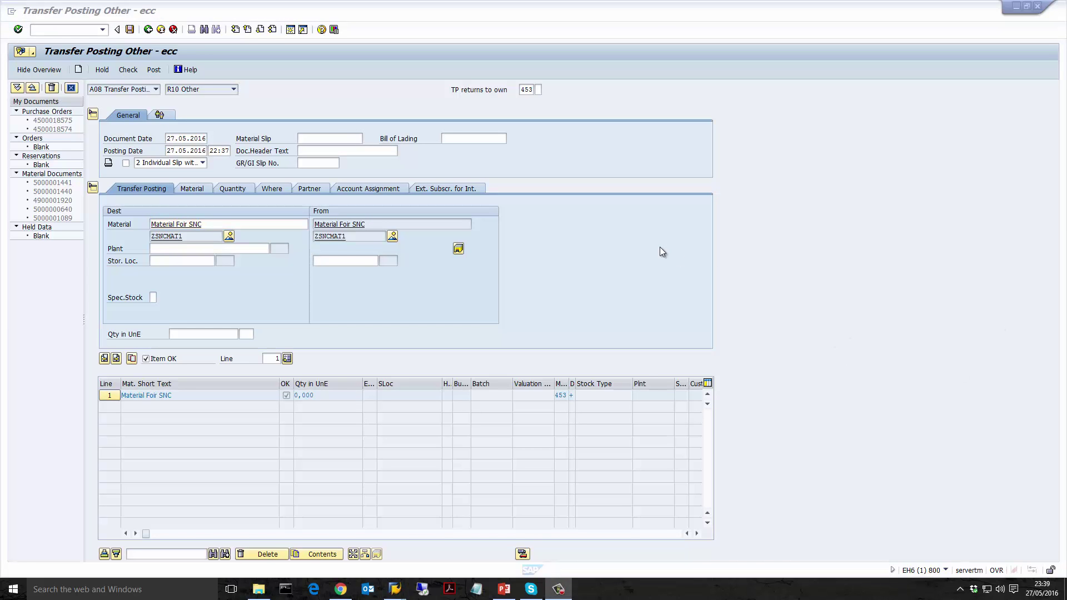
# Set destination plant PL10 and storage location 0001 for the item
pyautogui.click(192, 247)
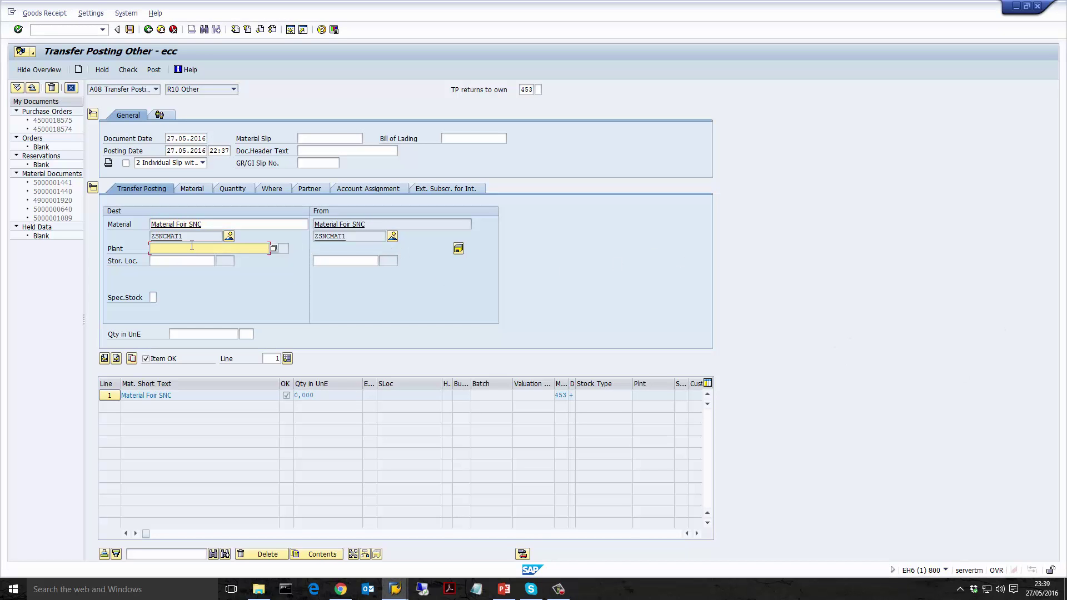
pyautogui.write('pl10')
pyautogui.press('Return')
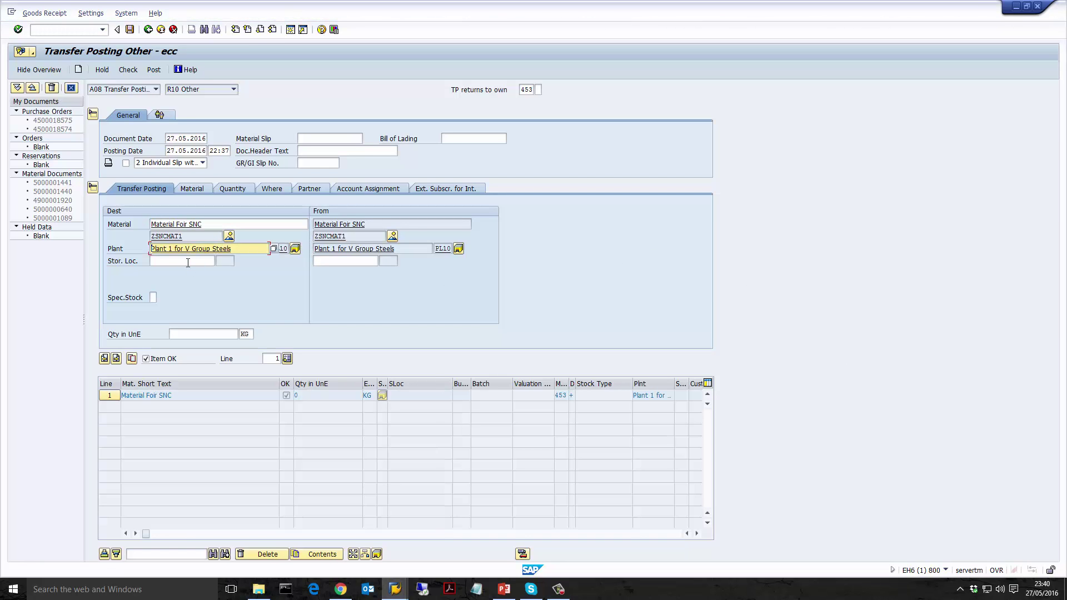
pyautogui.click(188, 262)
pyautogui.write('0001')
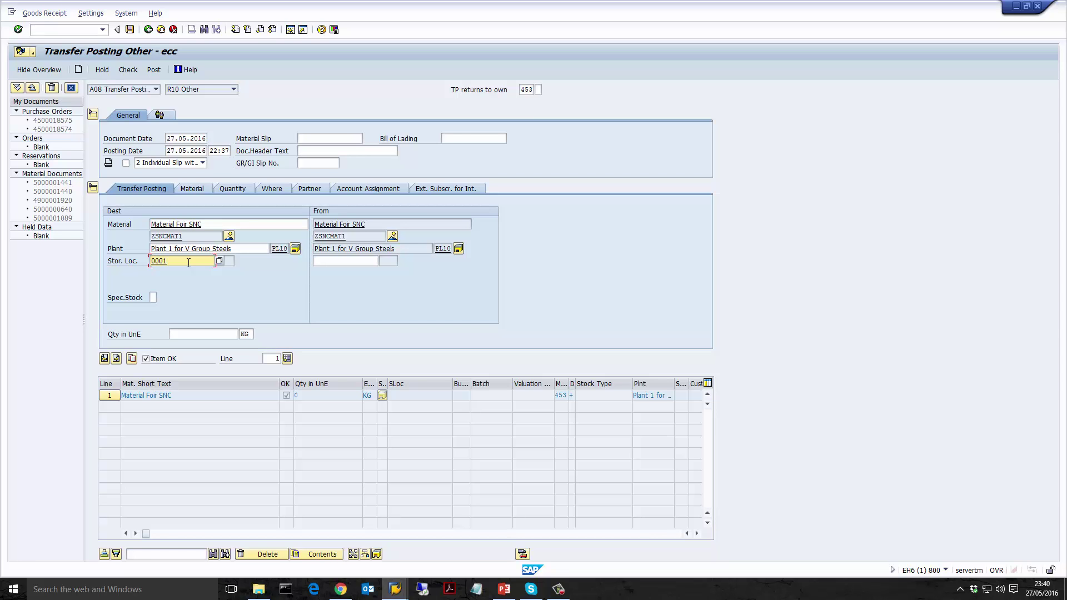
pyautogui.press('Return')
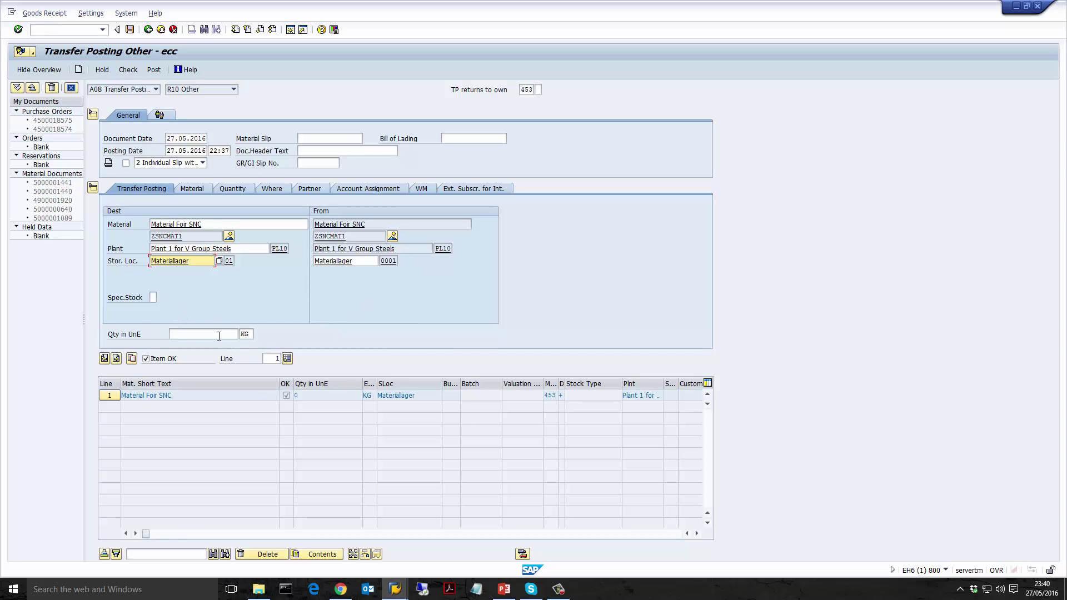
pyautogui.click(219, 335)
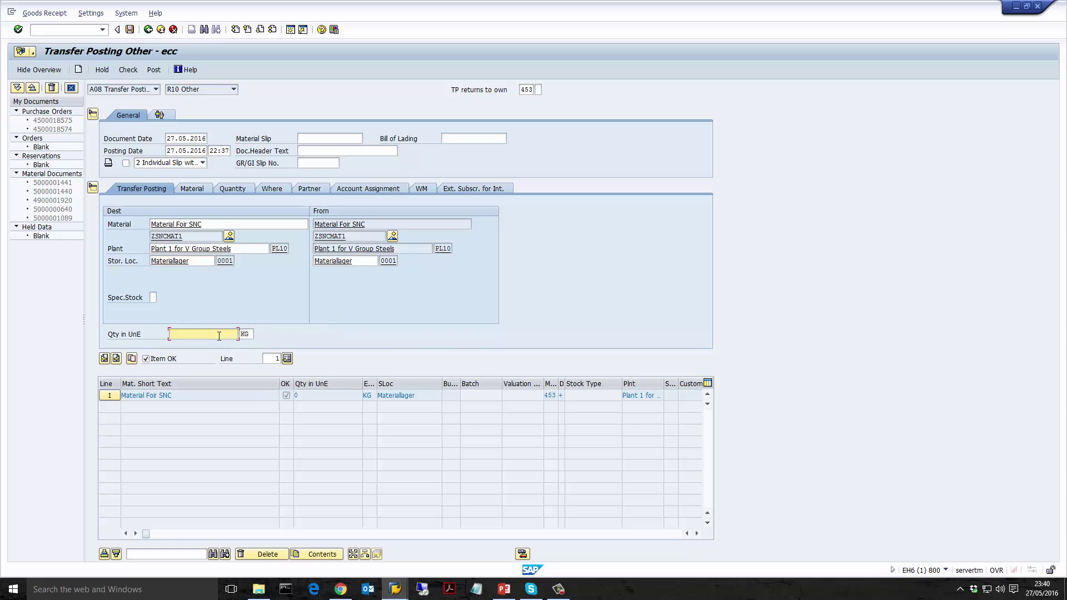
pyautogui.write('2')
pyautogui.press('BackSpace')
# Enter a quantity of 2 KG on the Quantity tab and post the 453 transfer
pyautogui.click(231, 188)
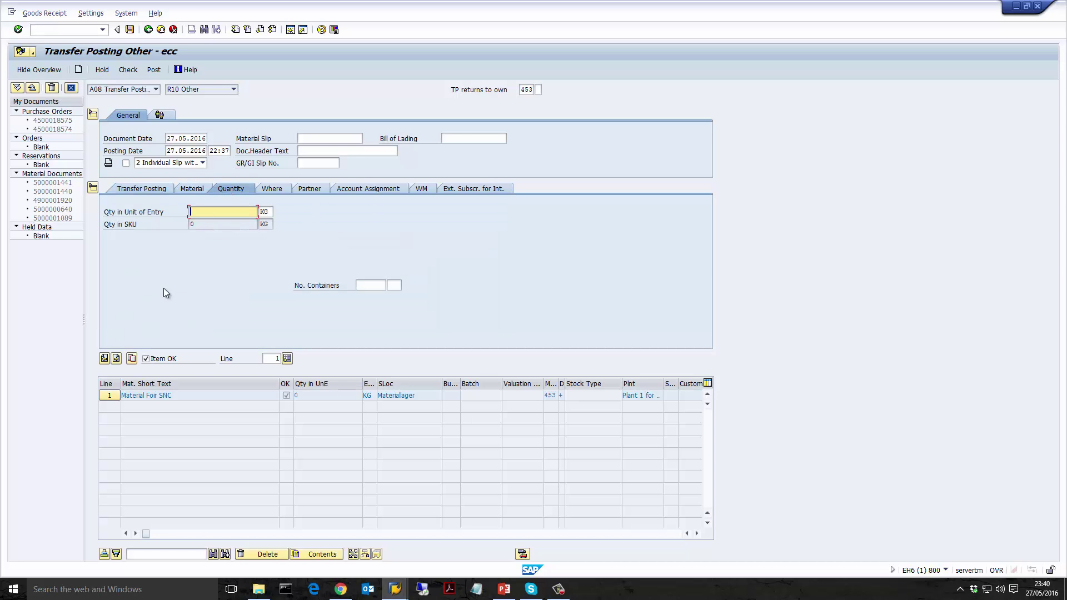
pyautogui.write('2')
pyautogui.press('Return')
pyautogui.click(153, 70)
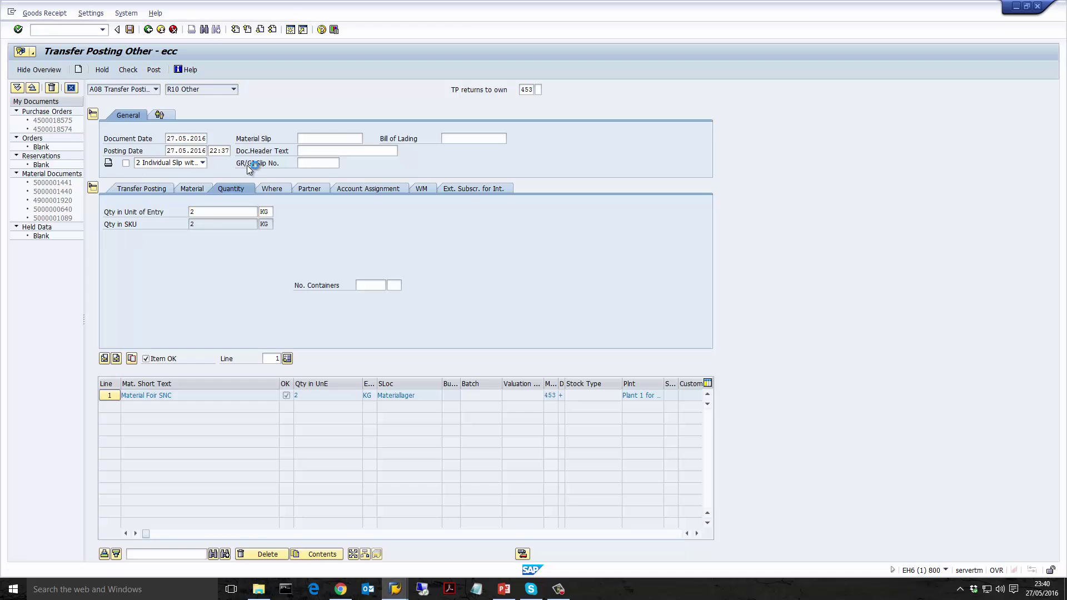